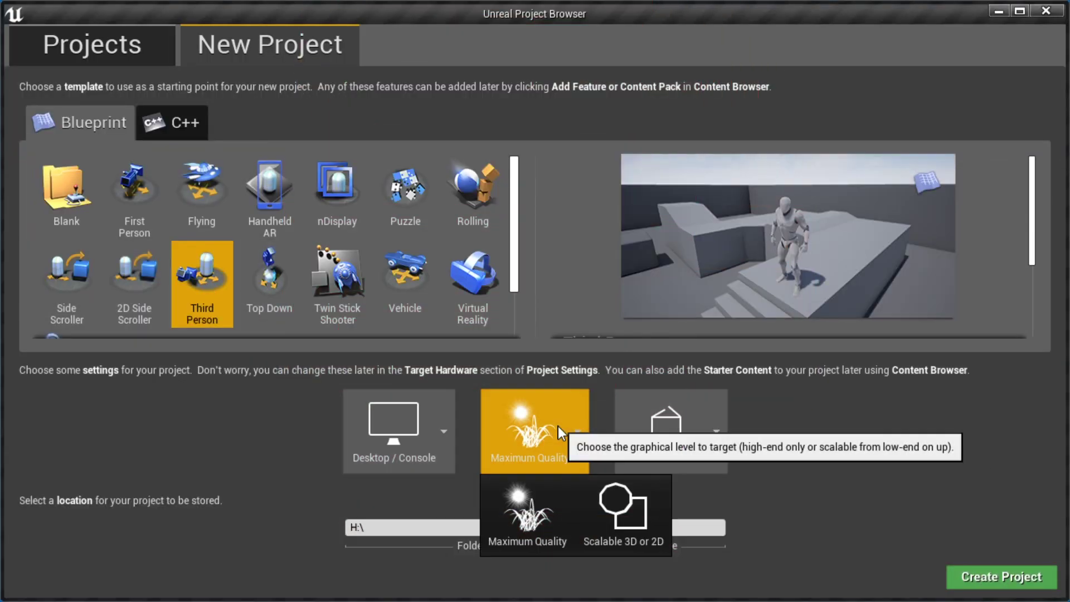
# - Choose Scalable 3D or 2D quality for the new Third Person project
pyautogui.click(646, 520)
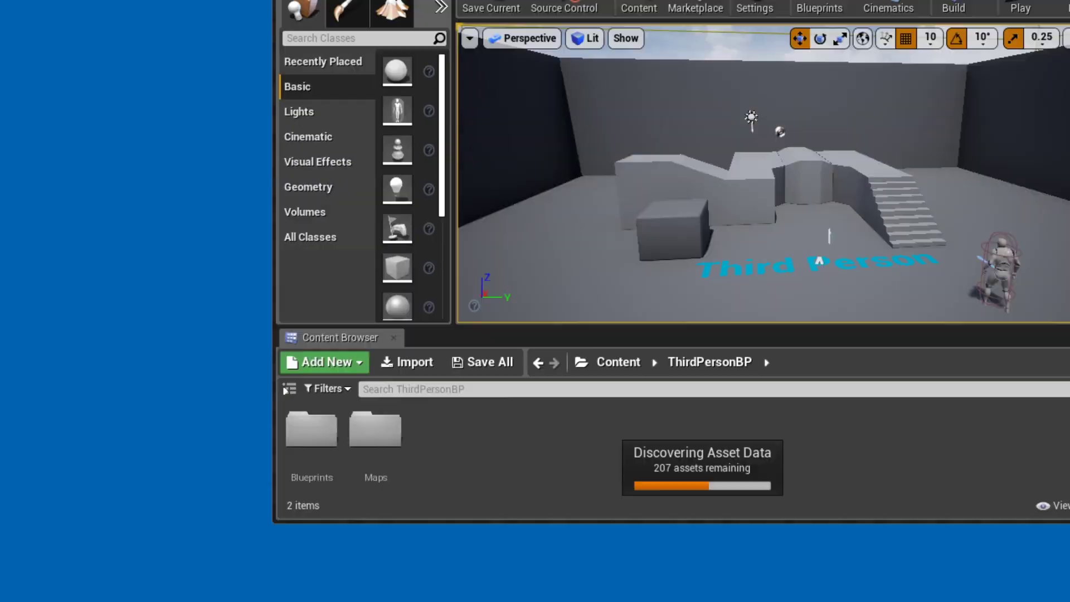
# - Run the character up the stairs and around the open area, then fly above the stairs
pyautogui.press('w')
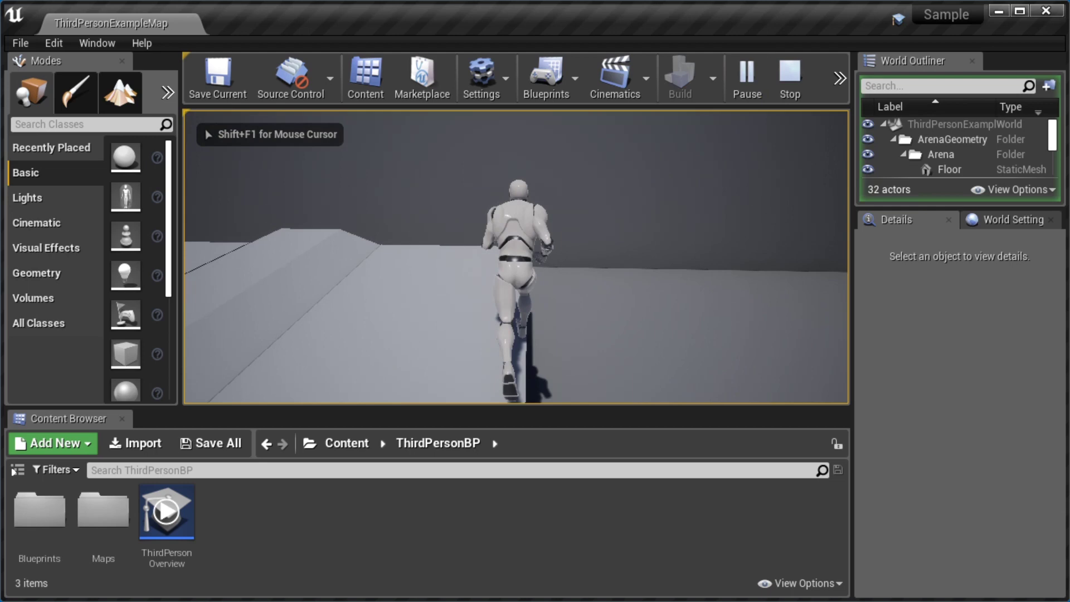
pyautogui.press('a')
pyautogui.press('w')
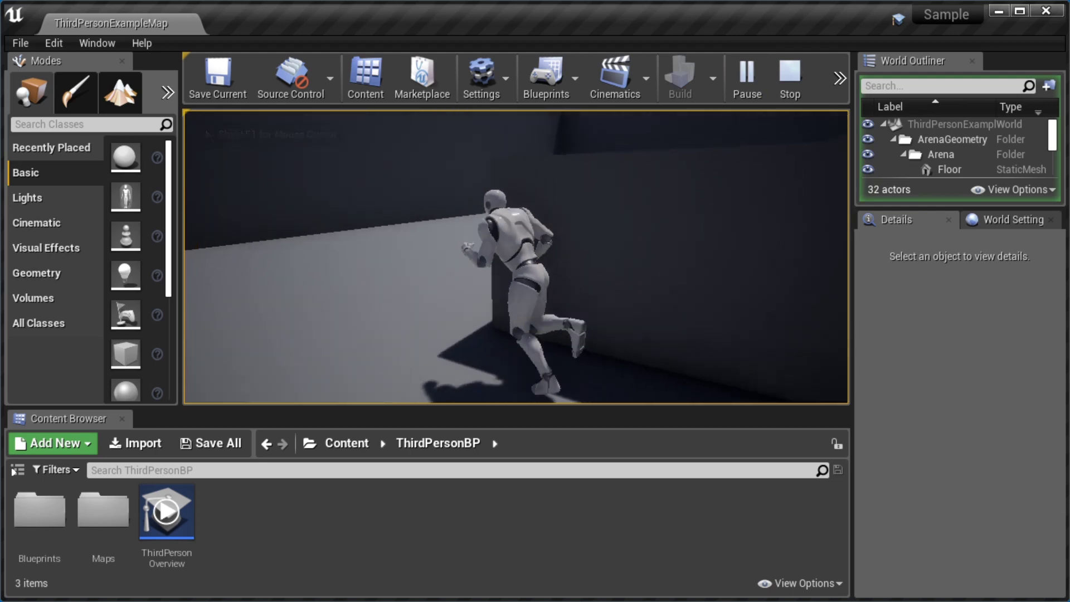
pyautogui.press('w')
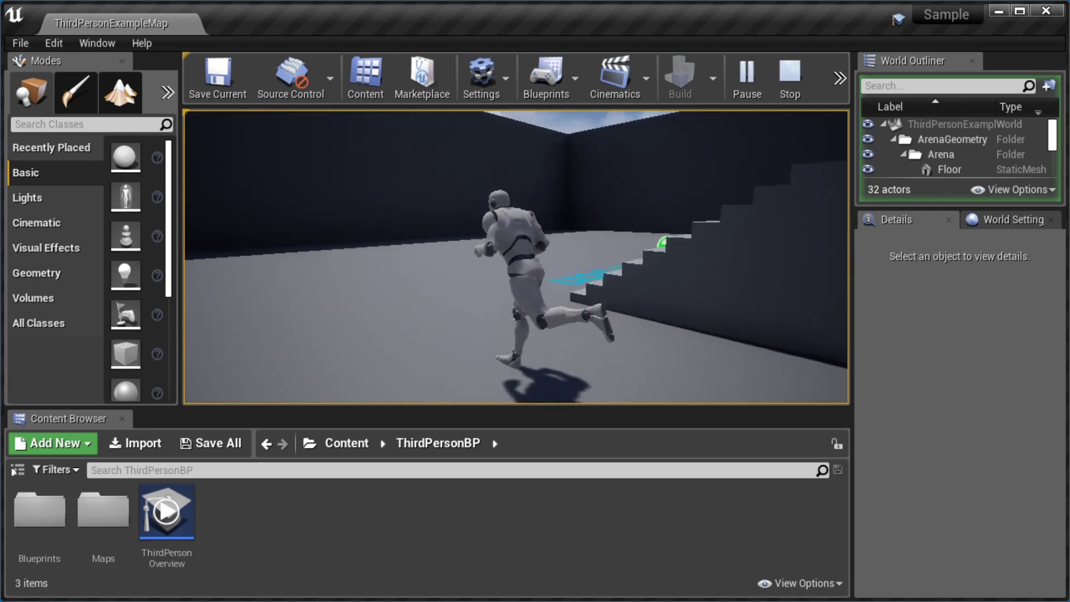
pyautogui.press('w')
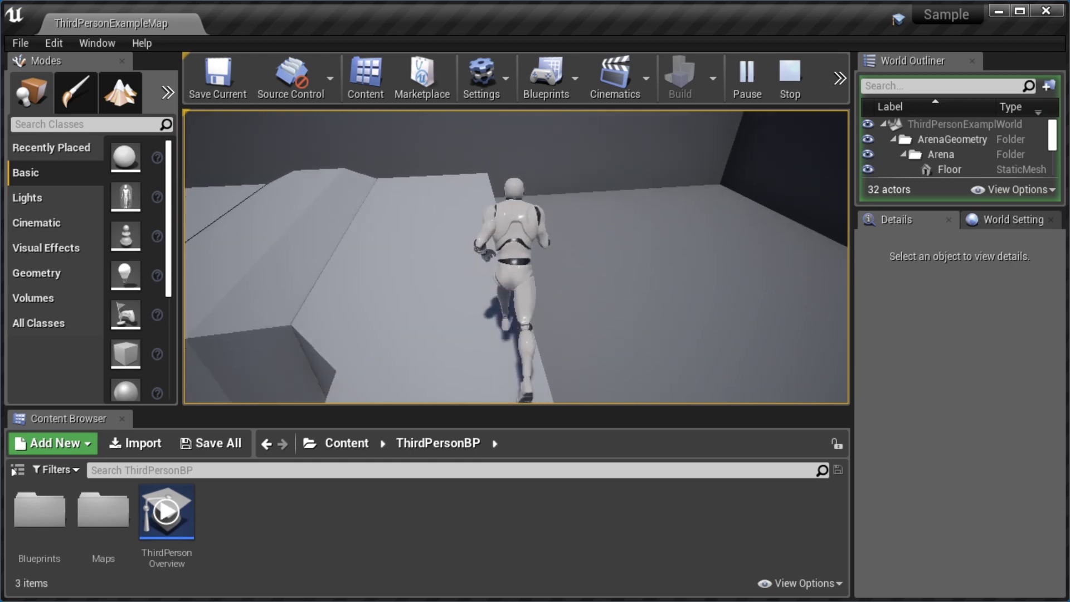
pyautogui.press('w')
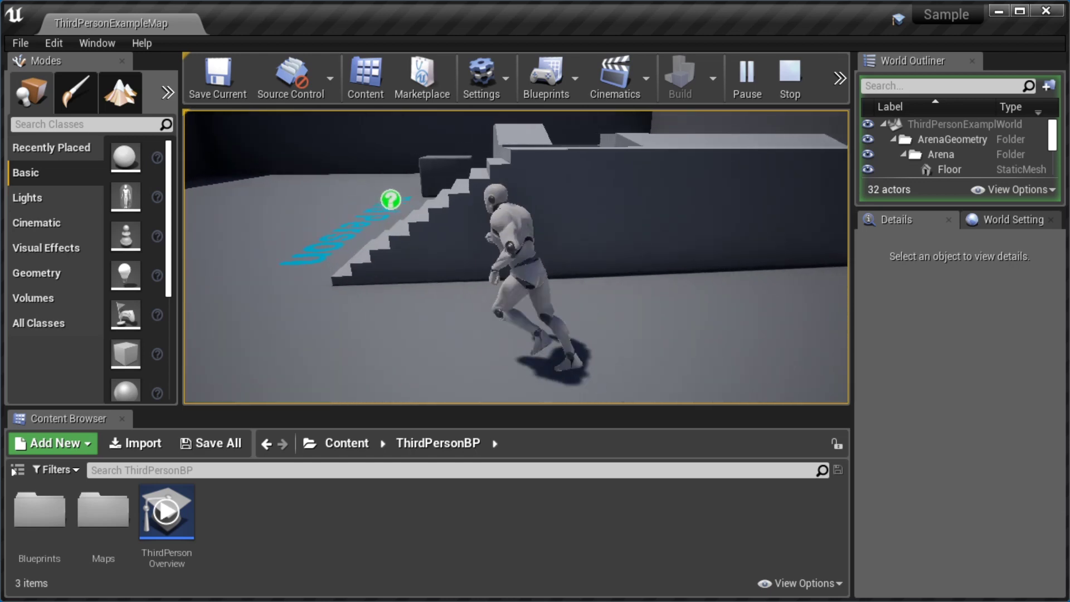
pyautogui.press('Escape')
pyautogui.moveTo(452, 248)
pyautogui.mouseDown(button='right')
pyautogui.moveTo(536, 260)
pyautogui.moveTo(552, 251)
pyautogui.moveTo(544, 255)
pyautogui.mouseUp(button='right')
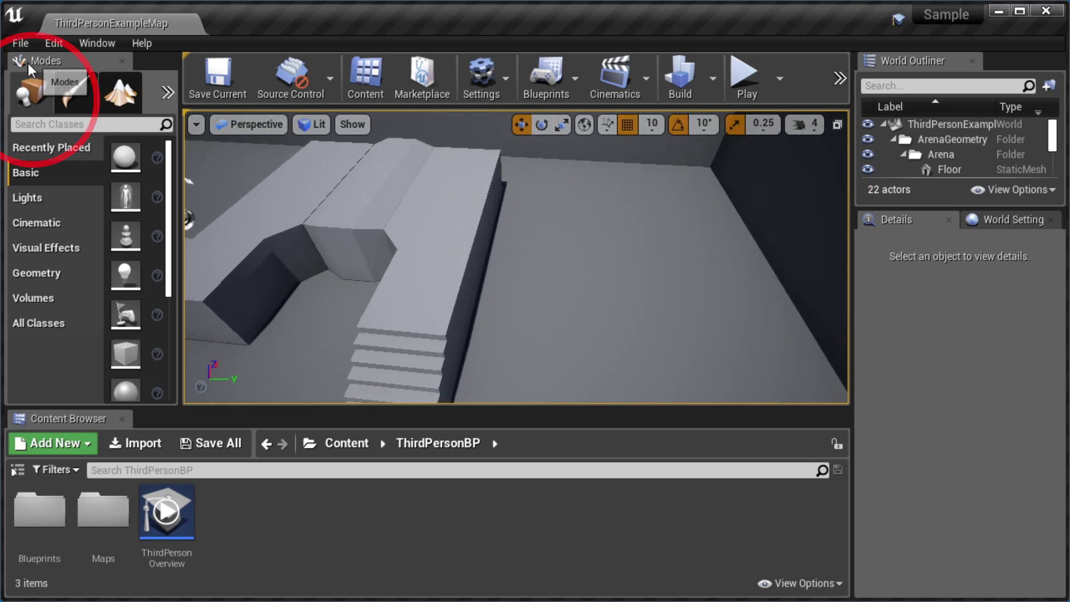
# - Show the Volumes category in the Place mode's list of actor classes
pyautogui.click(77, 89)
pyautogui.click(34, 87)
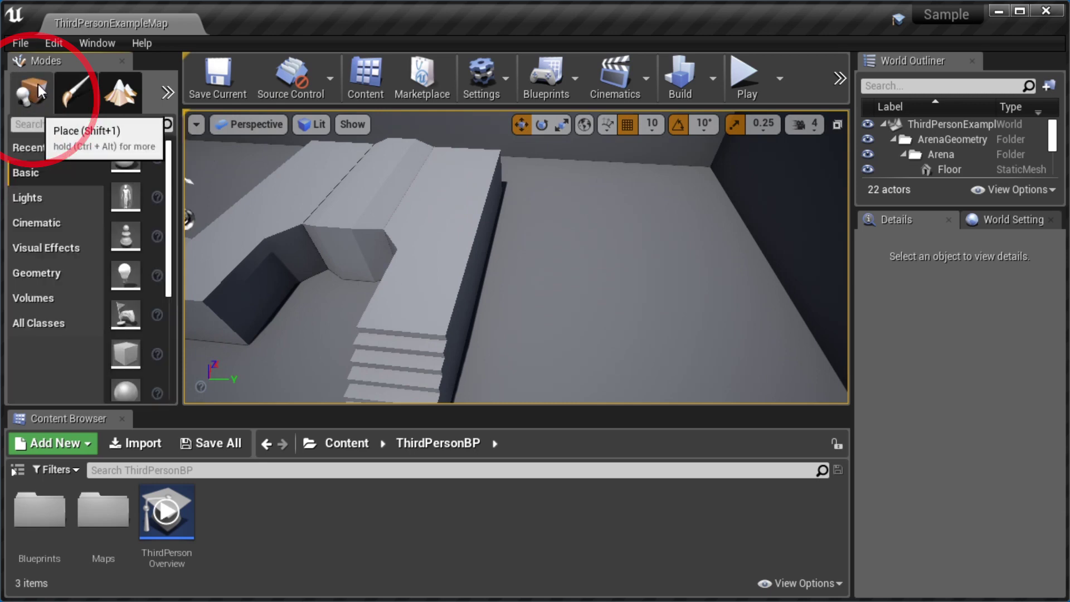
pyautogui.click(77, 89)
pyautogui.click(46, 88)
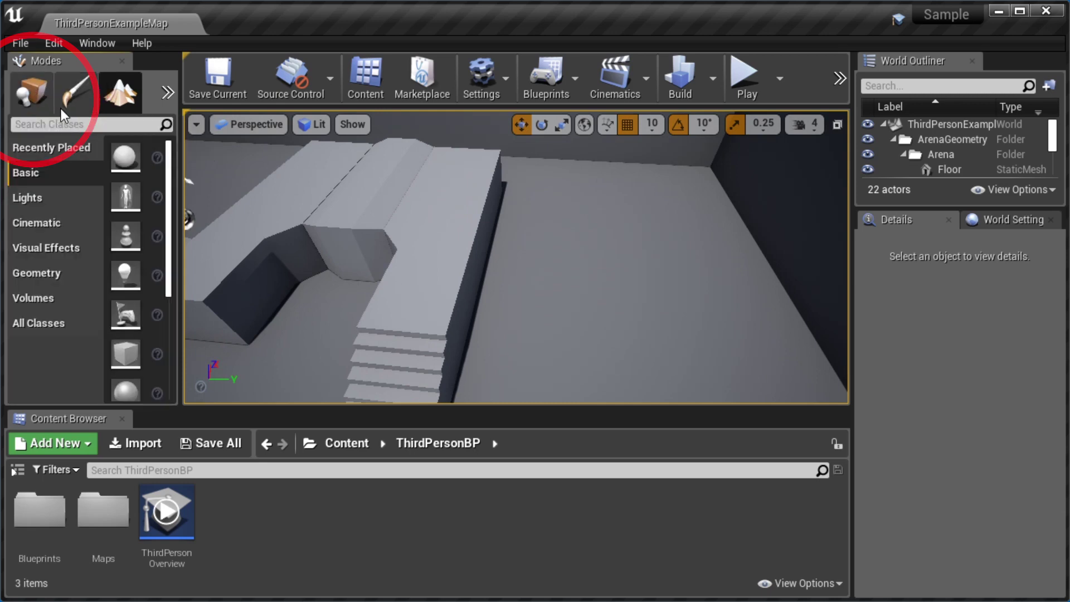
pyautogui.click(44, 301)
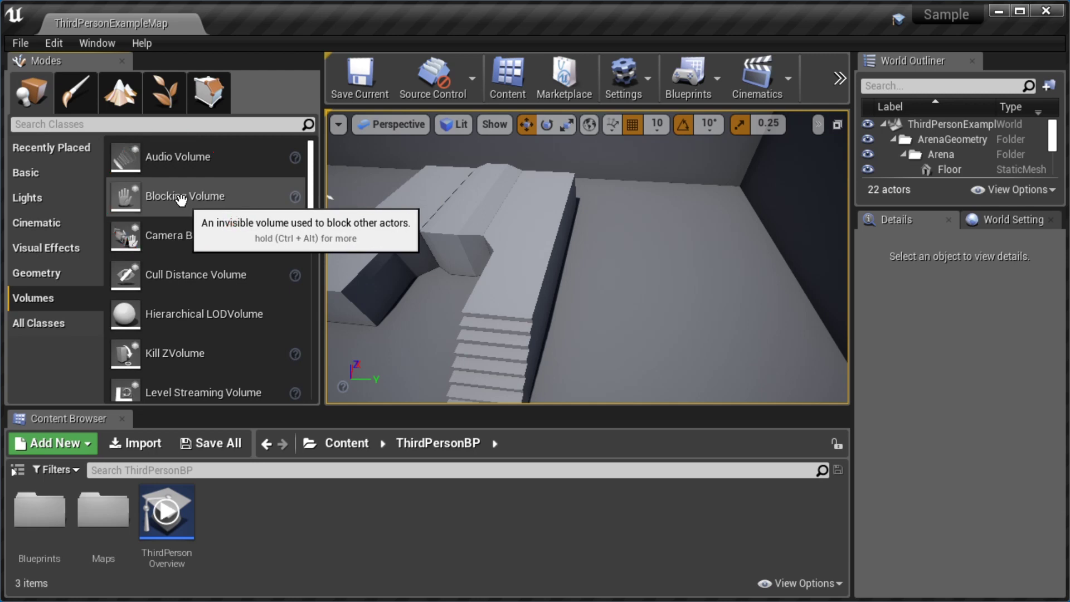
# - Drop a Blocking Volume beside the stairs and frame it together with the platform
pyautogui.moveTo(145, 207)
pyautogui.mouseDown()
pyautogui.moveTo(603, 239)
pyautogui.moveTo(574, 233)
pyautogui.moveTo(507, 247)
pyautogui.moveTo(580, 237)
pyautogui.mouseUp()
pyautogui.press('f')
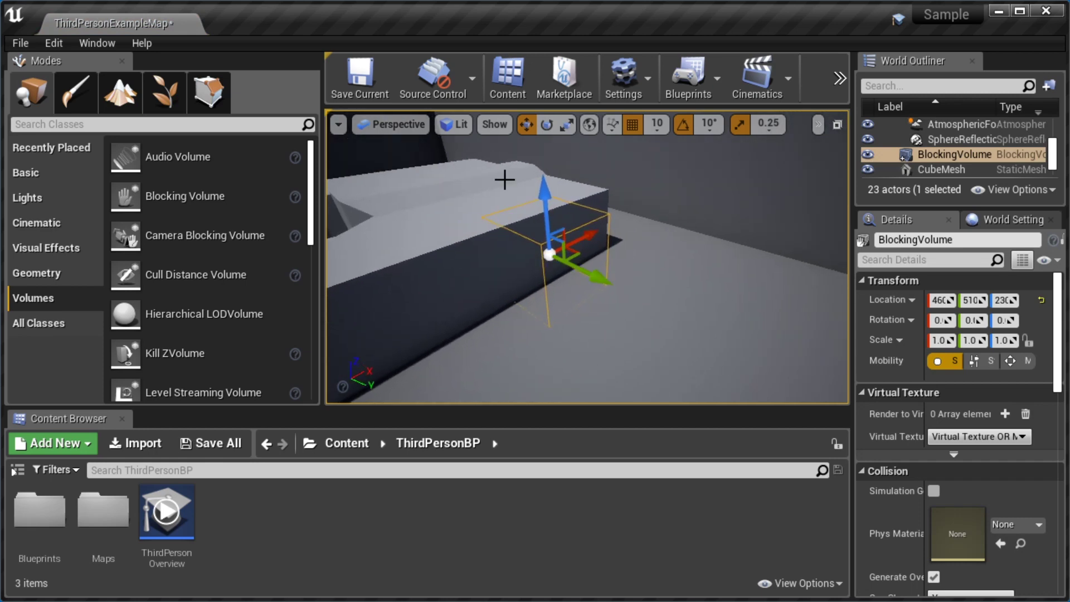
pyautogui.keyDown('alt'); pyautogui.moveTo(592, 237); pyautogui.dragTo(740, 253, button='right'); pyautogui.keyUp('alt')
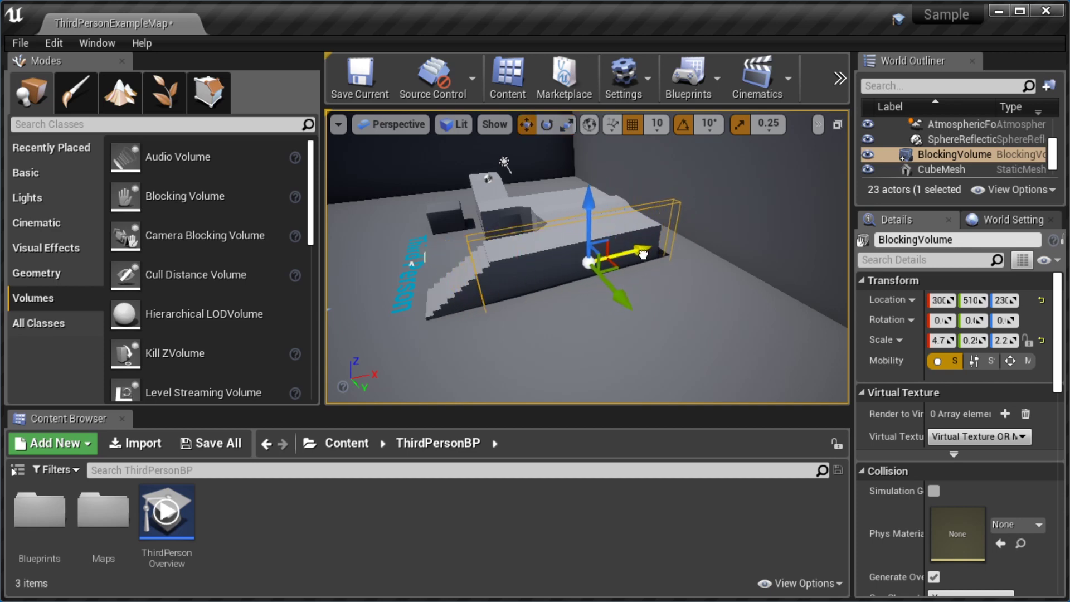
pyautogui.moveTo(535, 280); pyautogui.dragTo(498, 156)
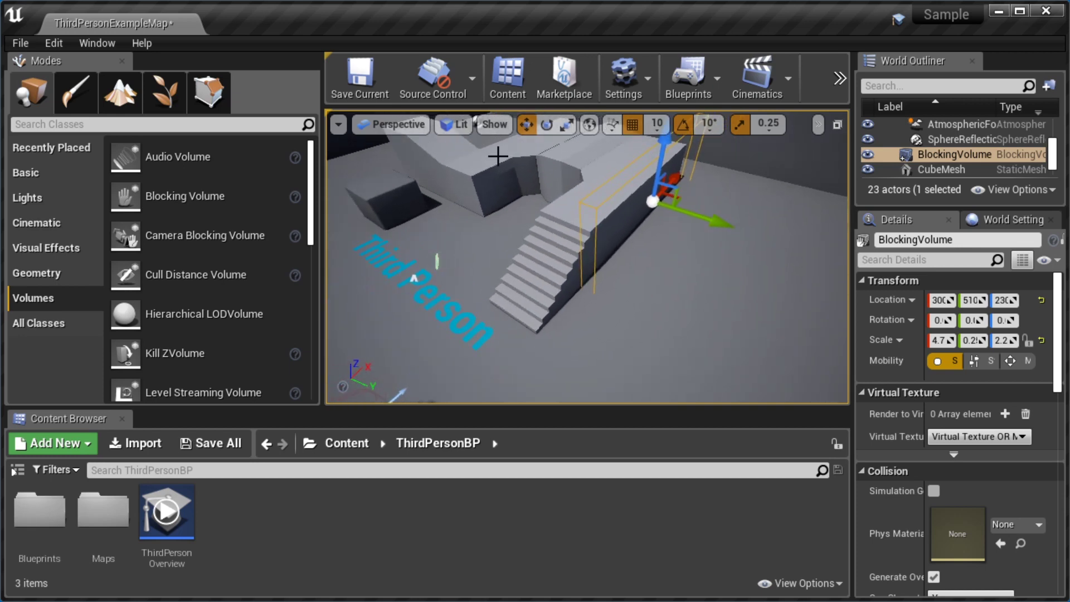
pyautogui.moveTo(239, 103); pyautogui.dragTo(216, 103)
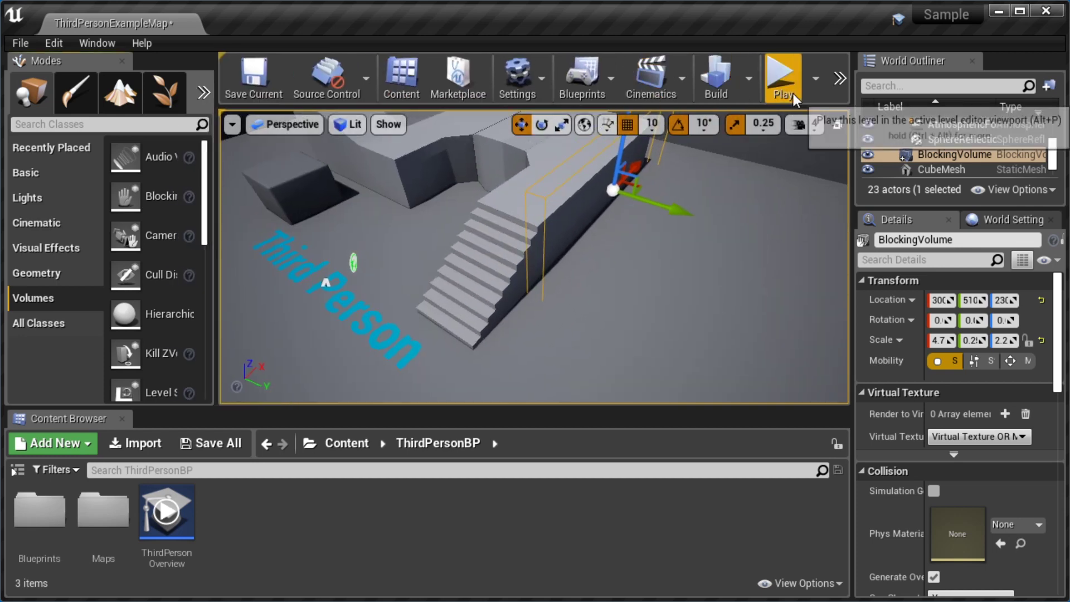
# - Play-test running up the stairs and across the platform toward the block, then stop
pyautogui.click(784, 79)
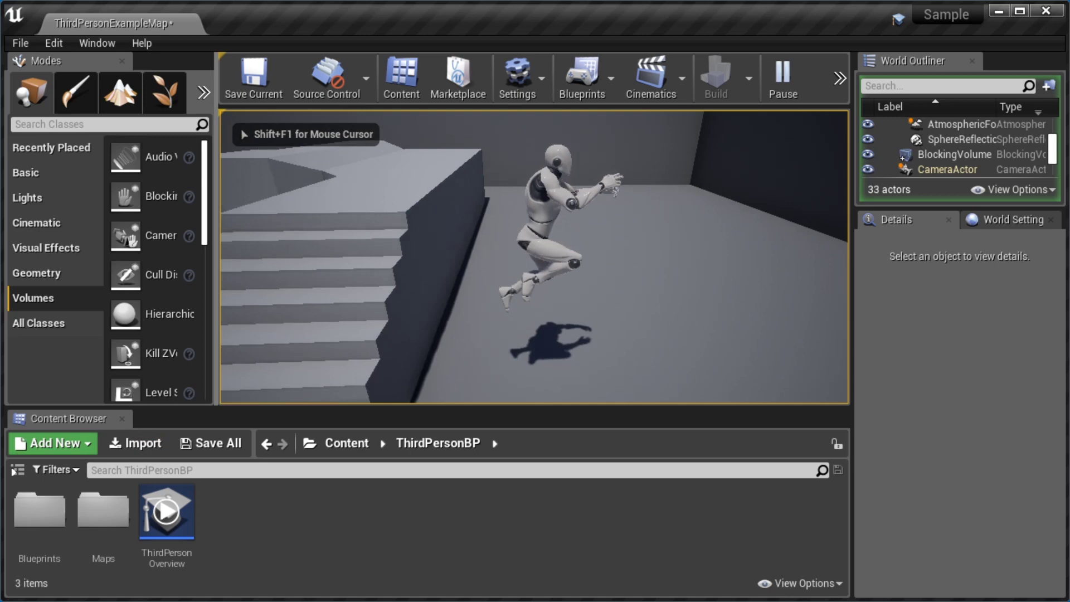
pyautogui.press('w')
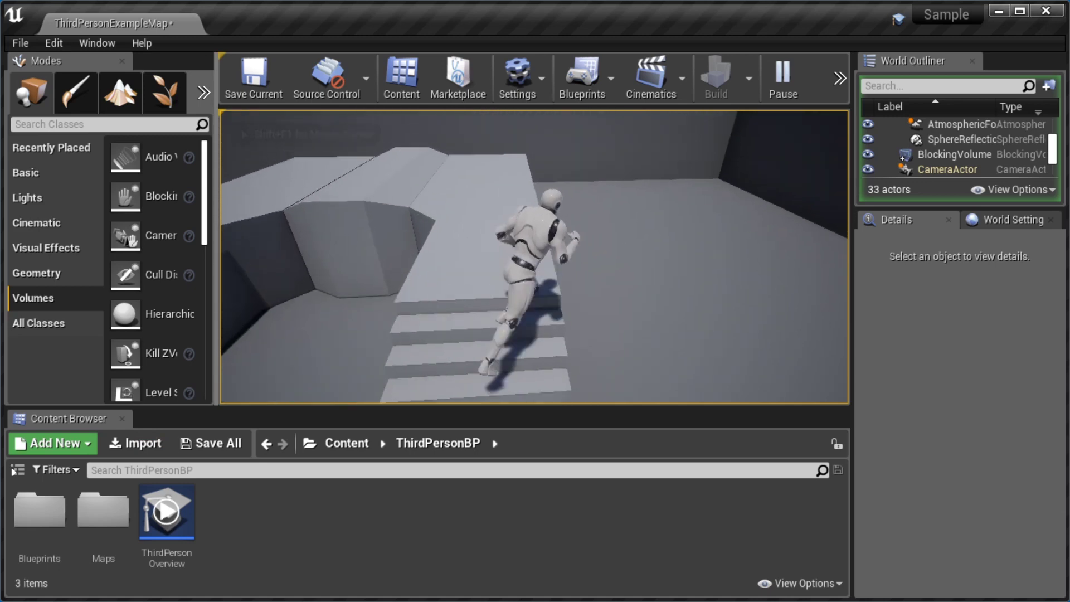
pyautogui.press('w')
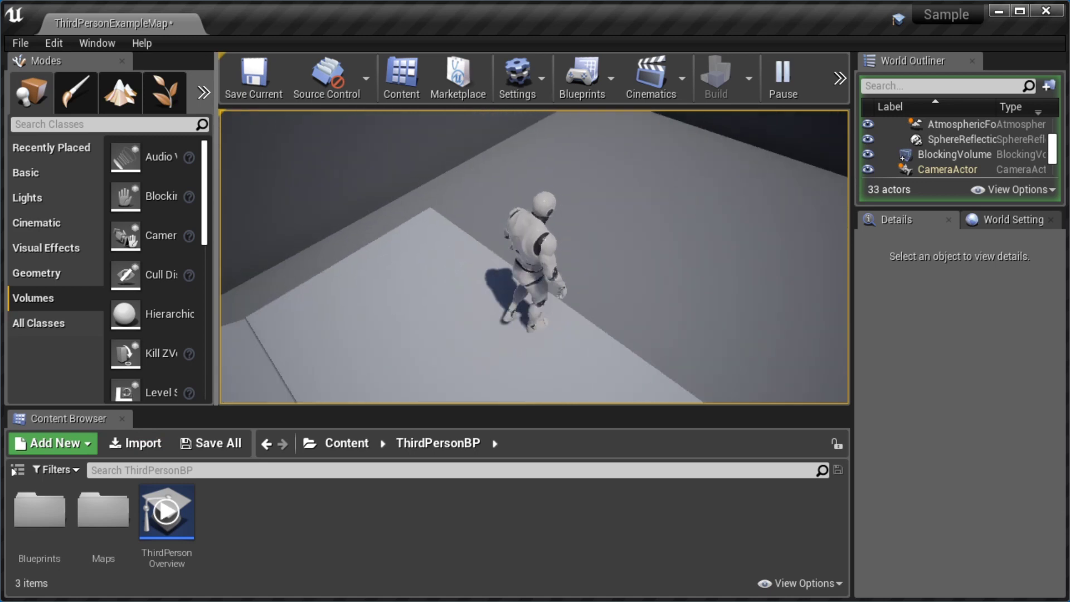
pyautogui.press('w')
pyautogui.press('w')
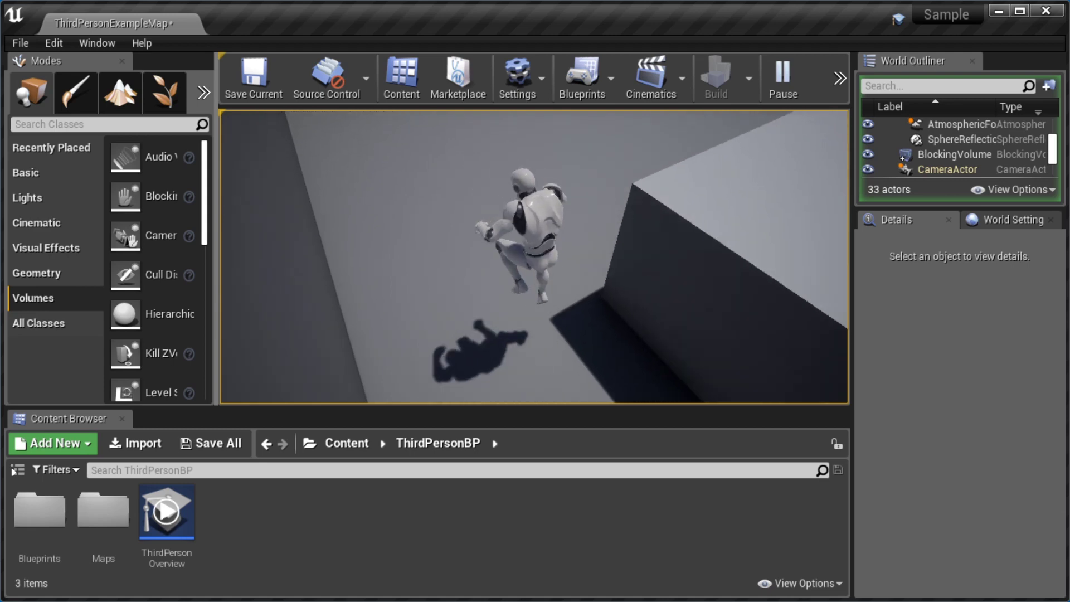
pyautogui.press('w')
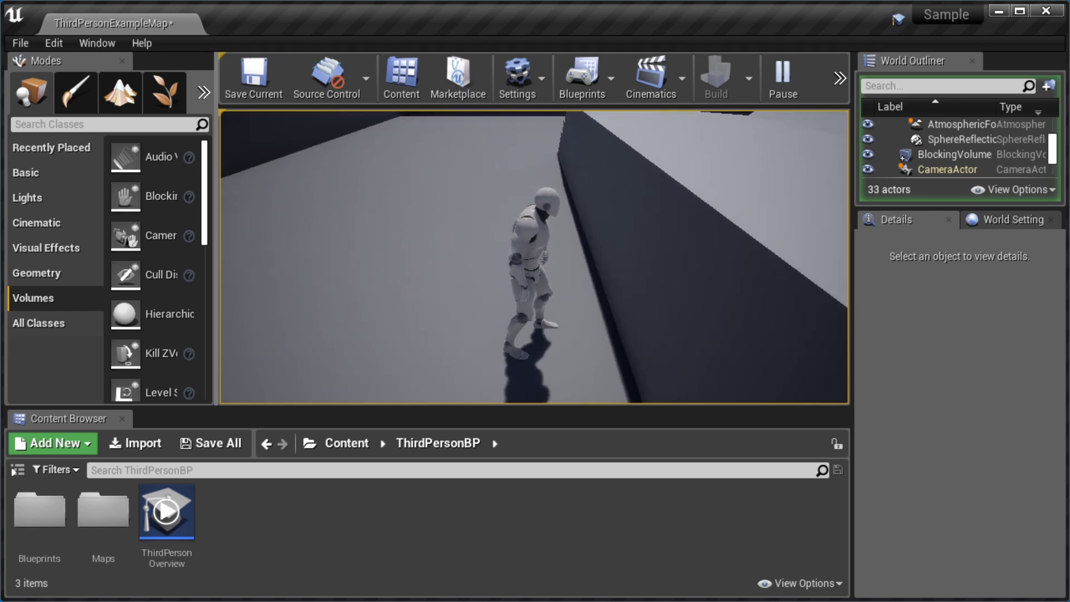
pyautogui.press('Escape')
# - Select the Blocking Volume rather than the bump mesh and focus on it
pyautogui.click(532, 198)
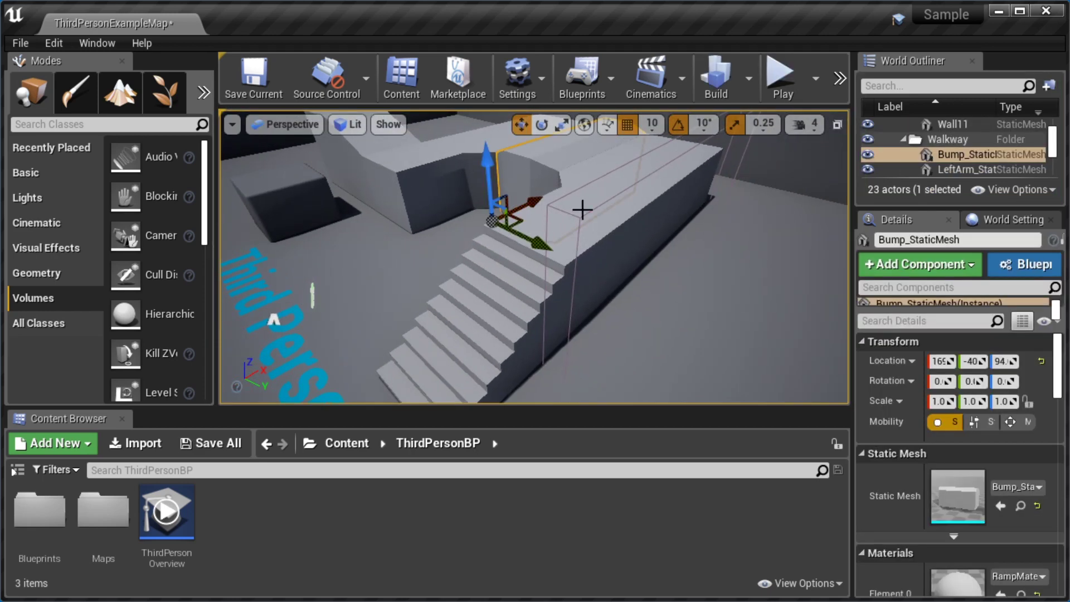
pyautogui.click(581, 208)
pyautogui.press('f')
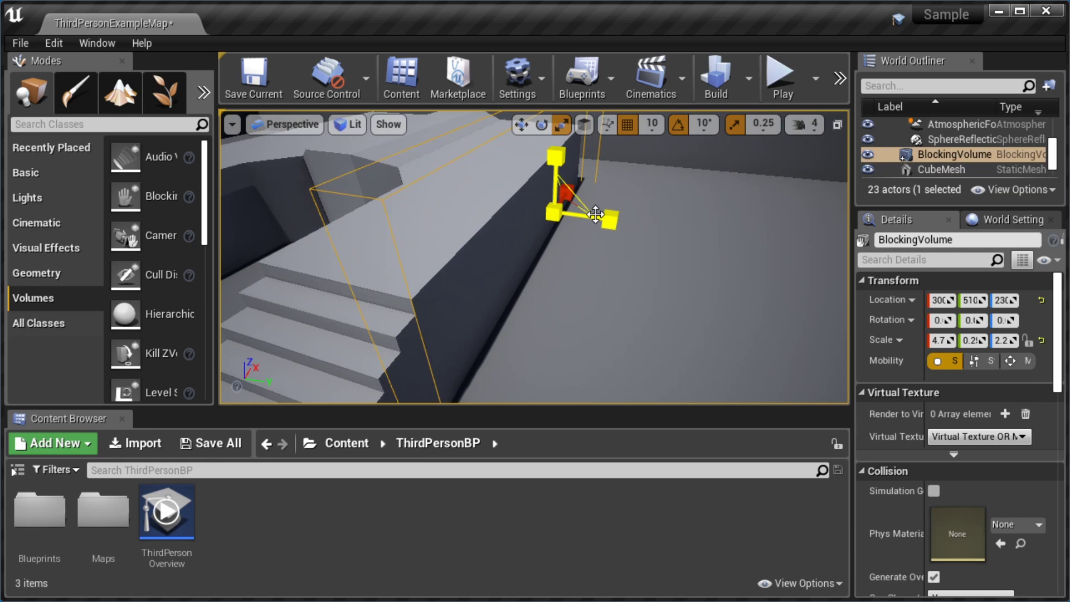
# - Orbit around the volume from low, front and overhead angles
pyautogui.keyDown('alt'); pyautogui.moveTo(487, 218); pyautogui.dragTo(452, 219); pyautogui.keyUp('alt')
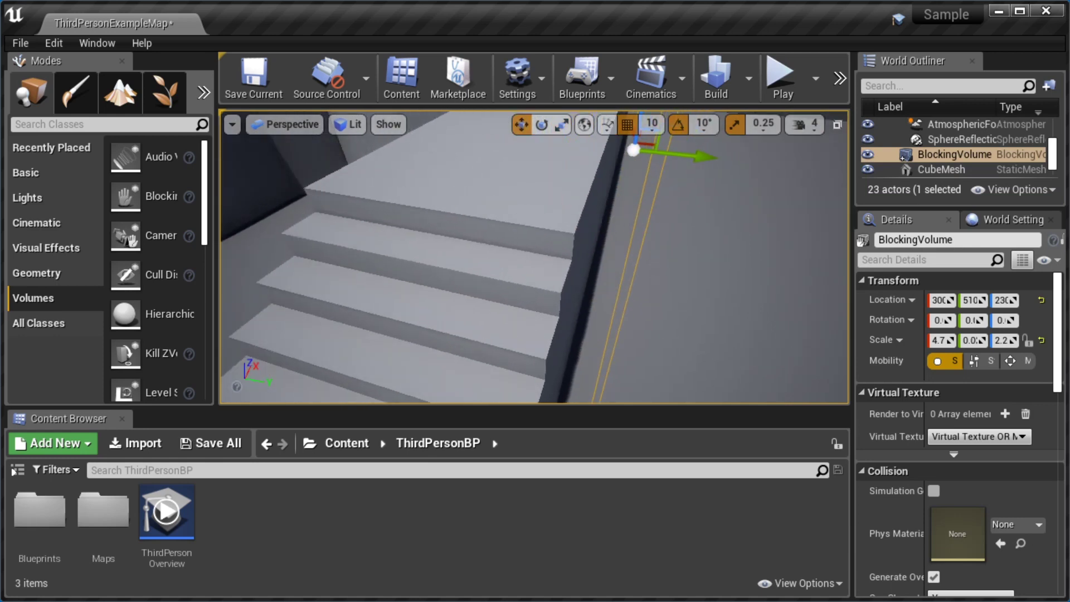
pyautogui.keyDown('alt'); pyautogui.moveTo(569, 275); pyautogui.dragTo(569, 275); pyautogui.keyUp('alt')
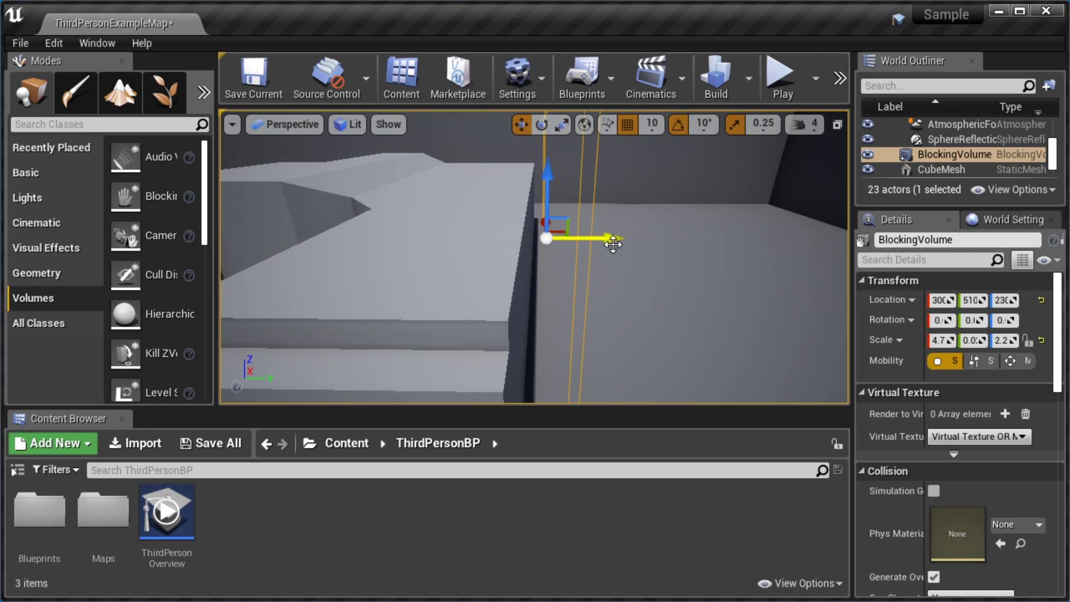
pyautogui.keyDown('alt'); pyautogui.moveTo(605, 246); pyautogui.dragTo(604, 246); pyautogui.keyUp('alt')
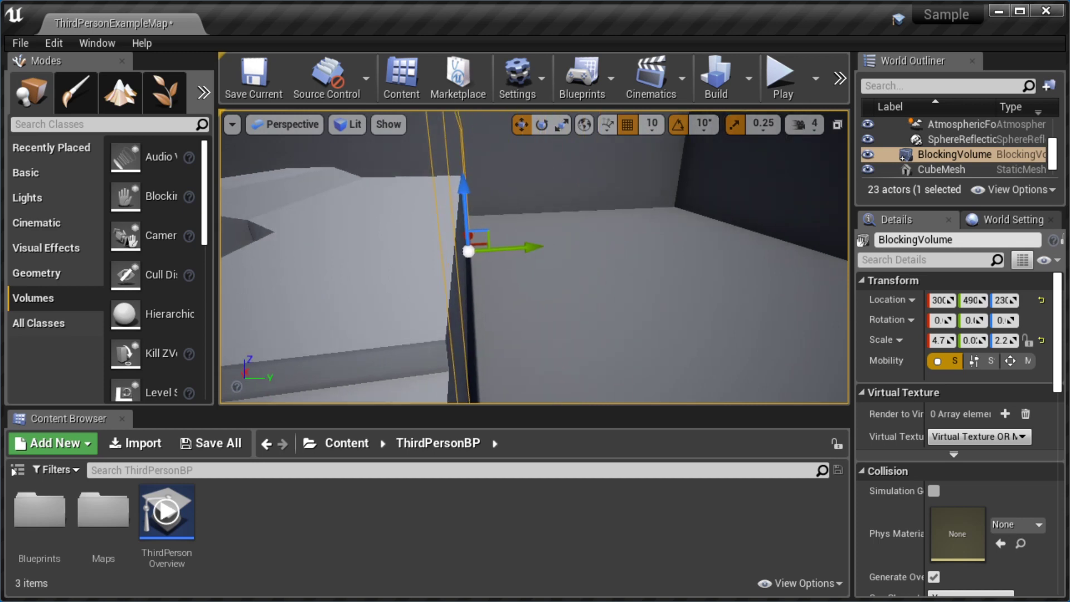
pyautogui.keyDown('alt'); pyautogui.moveTo(533, 257); pyautogui.dragTo(533, 257); pyautogui.keyUp('alt')
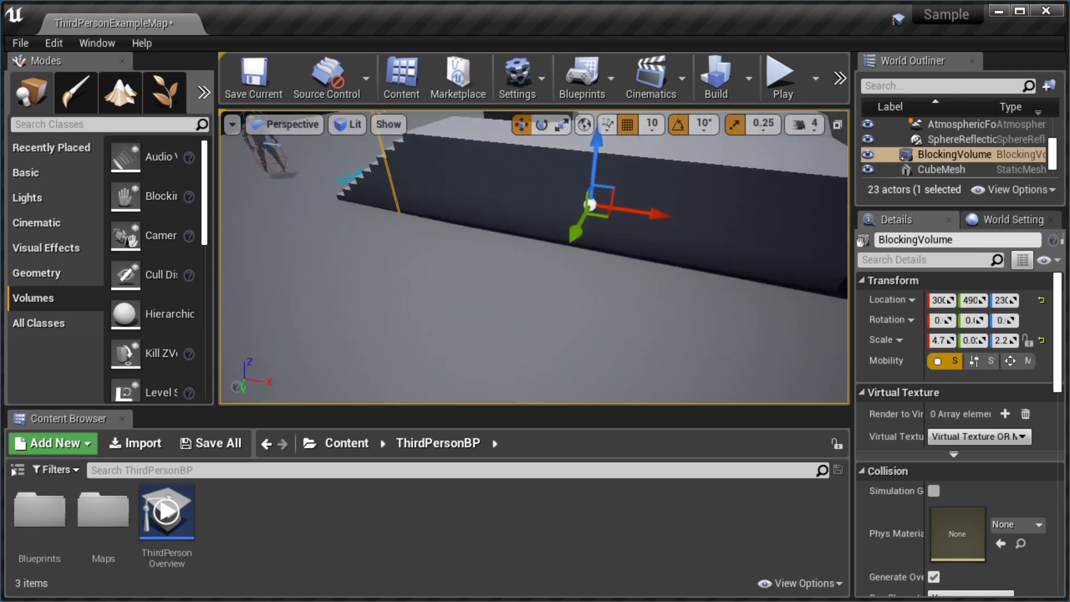
pyautogui.keyDown('alt'); pyautogui.moveTo(607, 247); pyautogui.dragTo(607, 247); pyautogui.keyUp('alt')
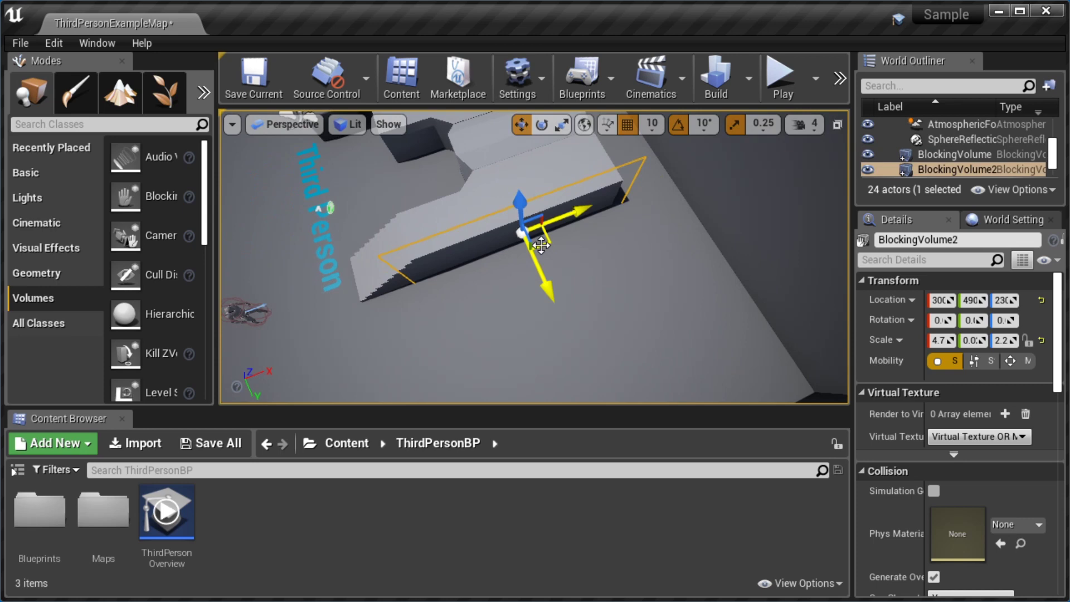
# - Rotate BlockingVolume2 -90° on Z, move it to the adjacent edge, and check from above
pyautogui.press('f')
pyautogui.press('e')
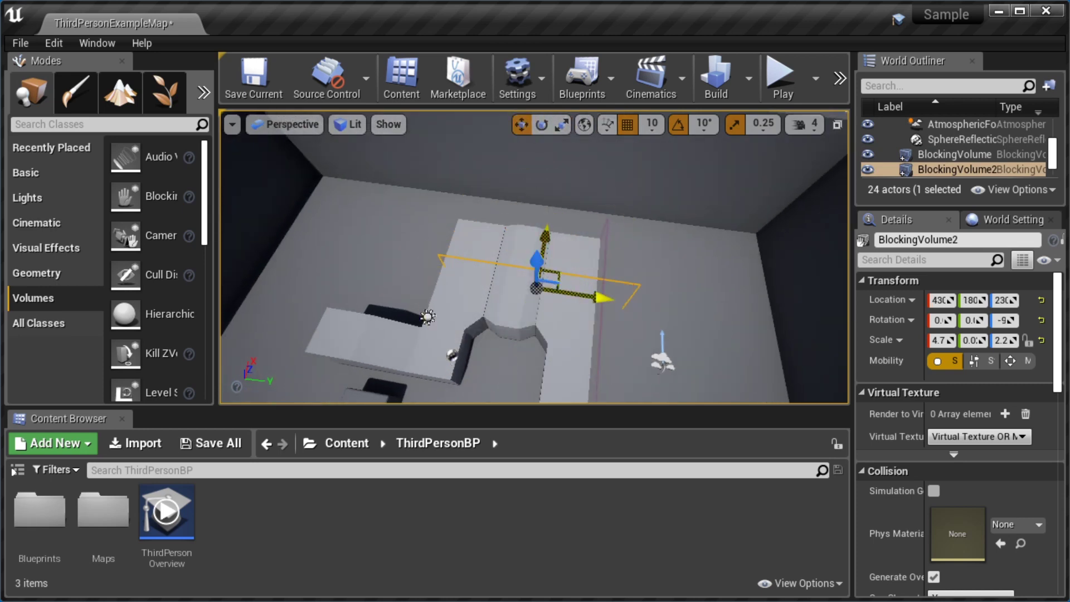
pyautogui.keyDown('shift'); pyautogui.moveTo(548, 279); pyautogui.dragTo(343, 224); pyautogui.keyUp('shift')
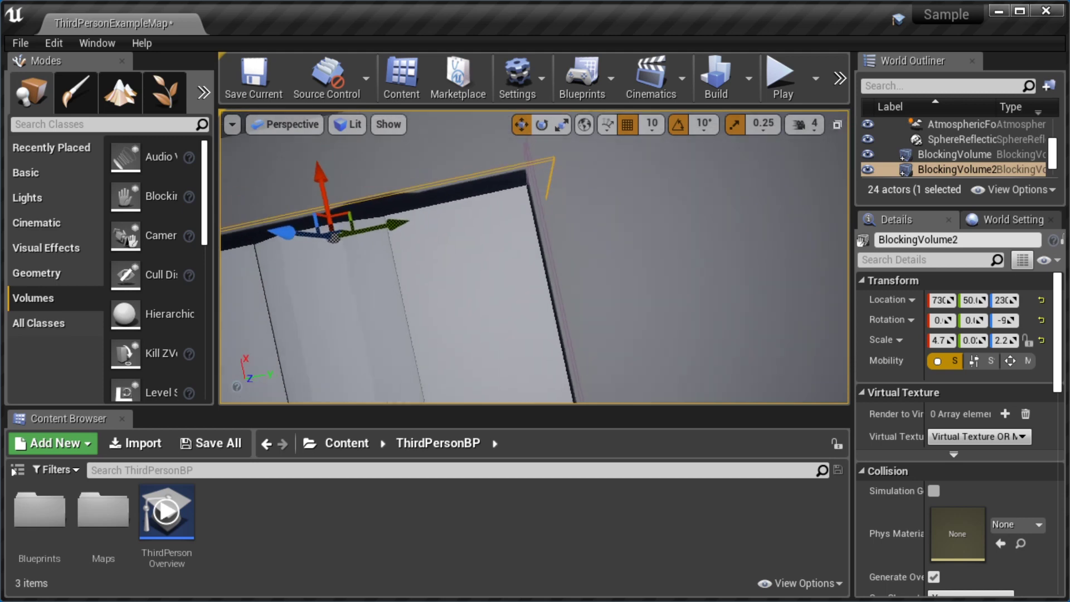
pyautogui.moveTo(535, 259); pyautogui.dragTo(535, 260, button='right')
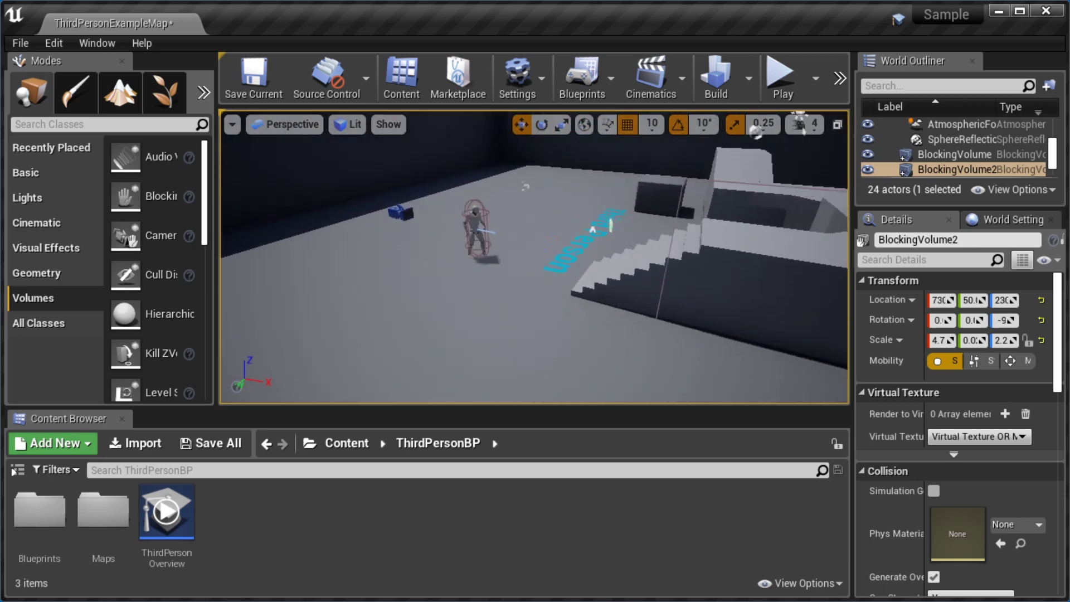
pyautogui.moveTo(592, 229); pyautogui.dragTo(505, 205, button='right')
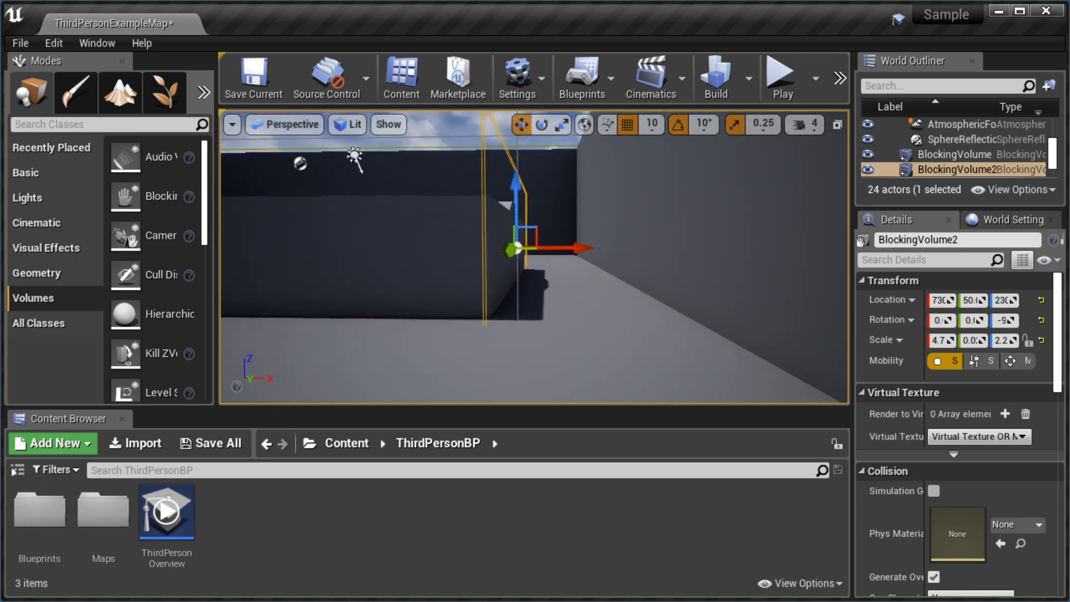
pyautogui.moveTo(535, 259); pyautogui.dragTo(535, 259, button='right')
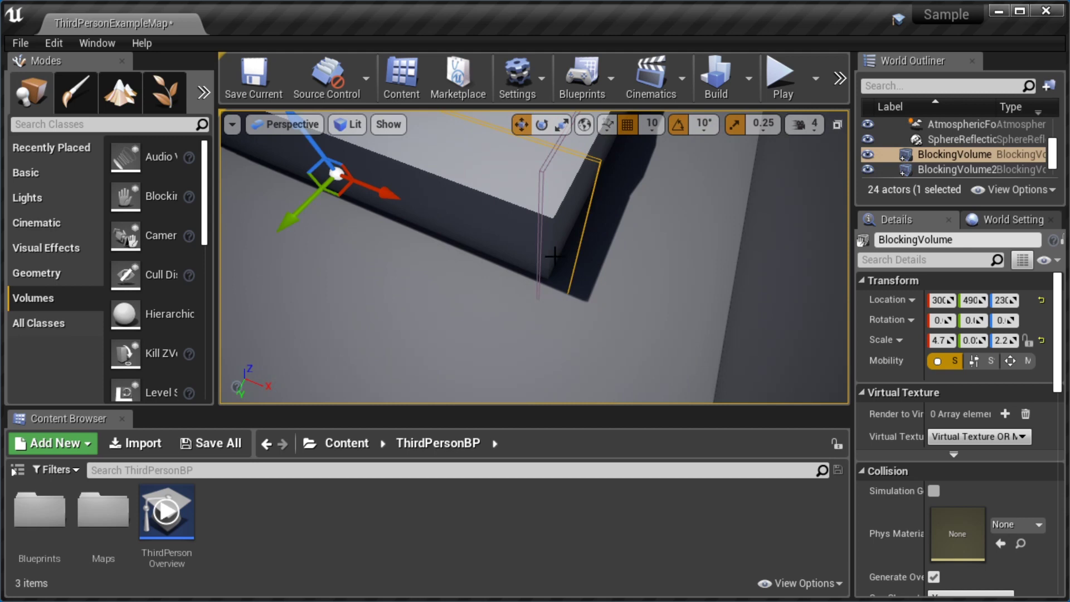
pyautogui.click(774, 80)
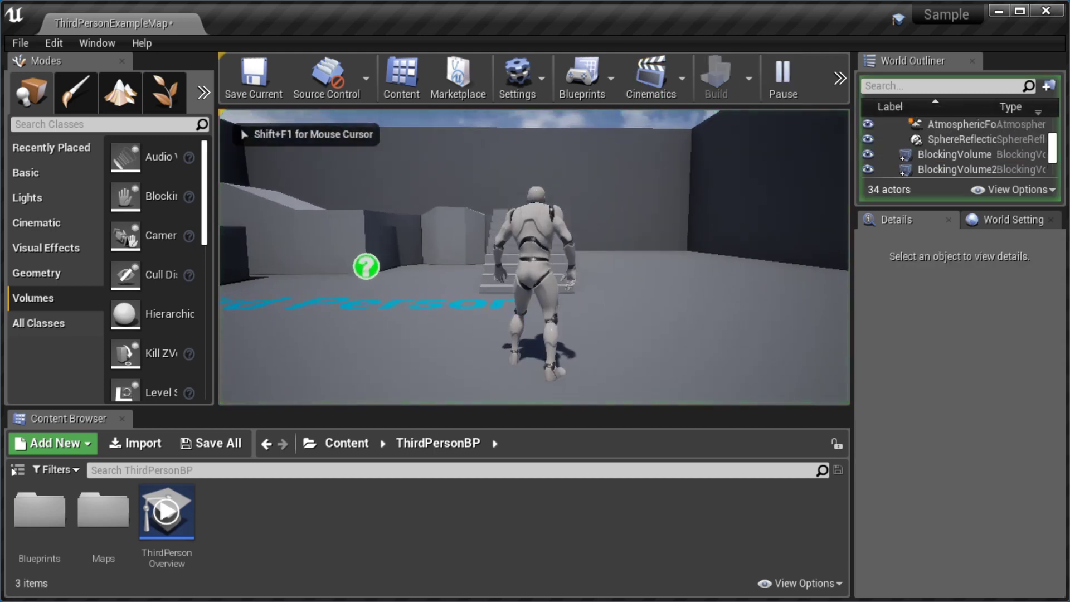
pyautogui.press('w')
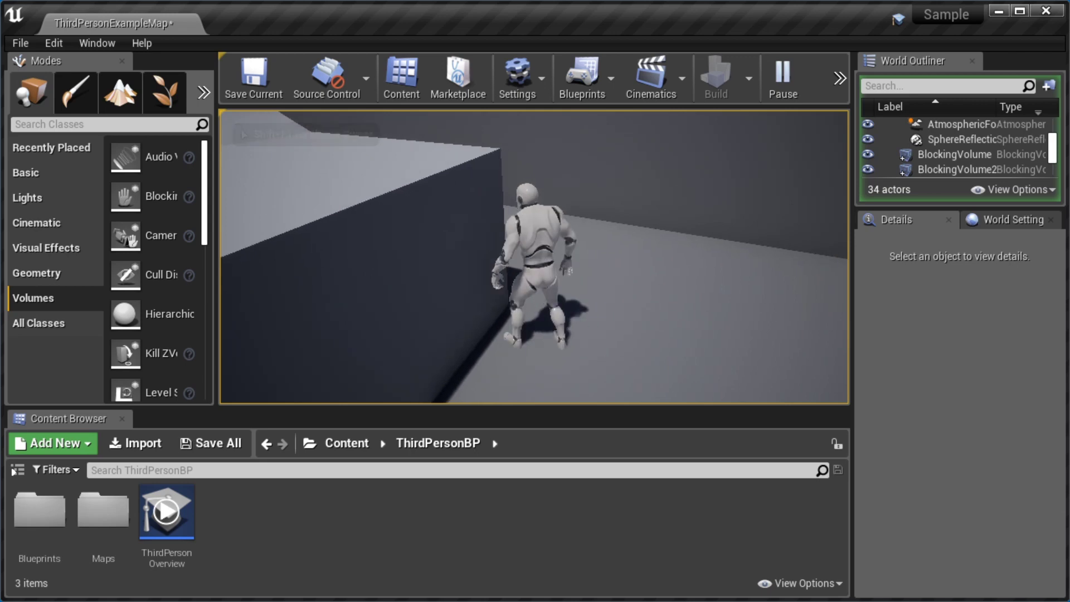
pyautogui.press('w')
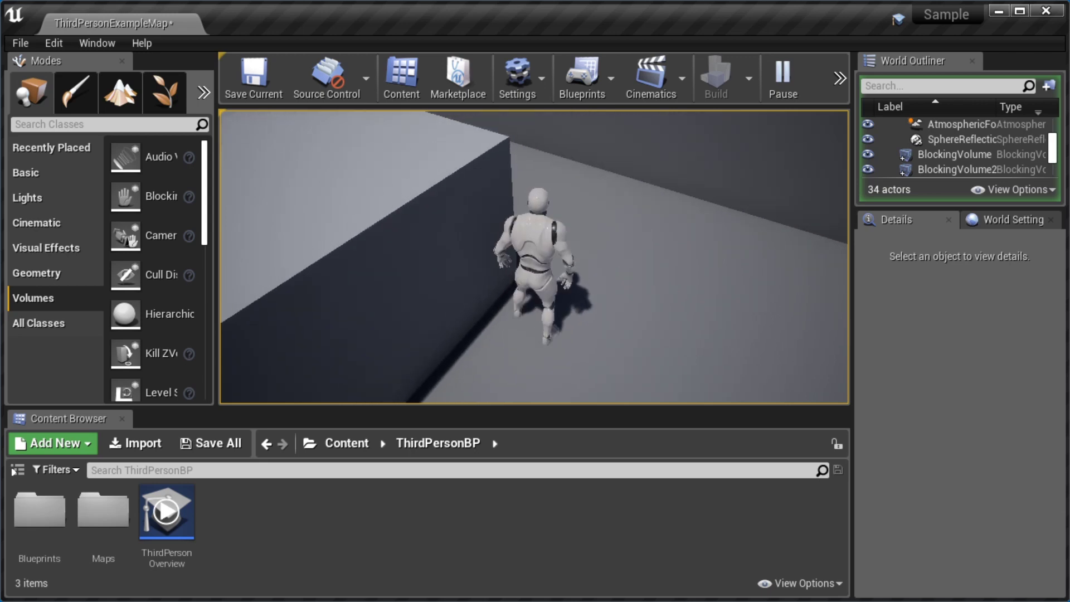
pyautogui.press('Escape')
# - Stop the play test and nudge BlockingVolume2 right up to the platform edge
pyautogui.click(584, 190)
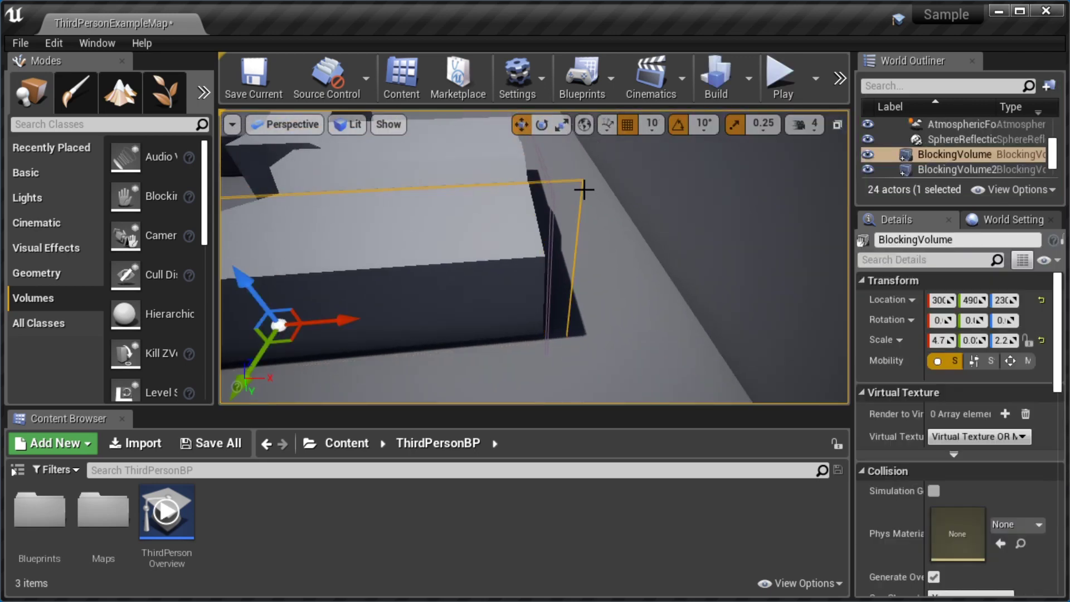
pyautogui.moveTo(330, 325); pyautogui.dragTo(732, 220, button='right')
pyautogui.click(520, 284)
pyautogui.click(538, 279)
pyautogui.moveTo(756, 217); pyautogui.dragTo(735, 220)
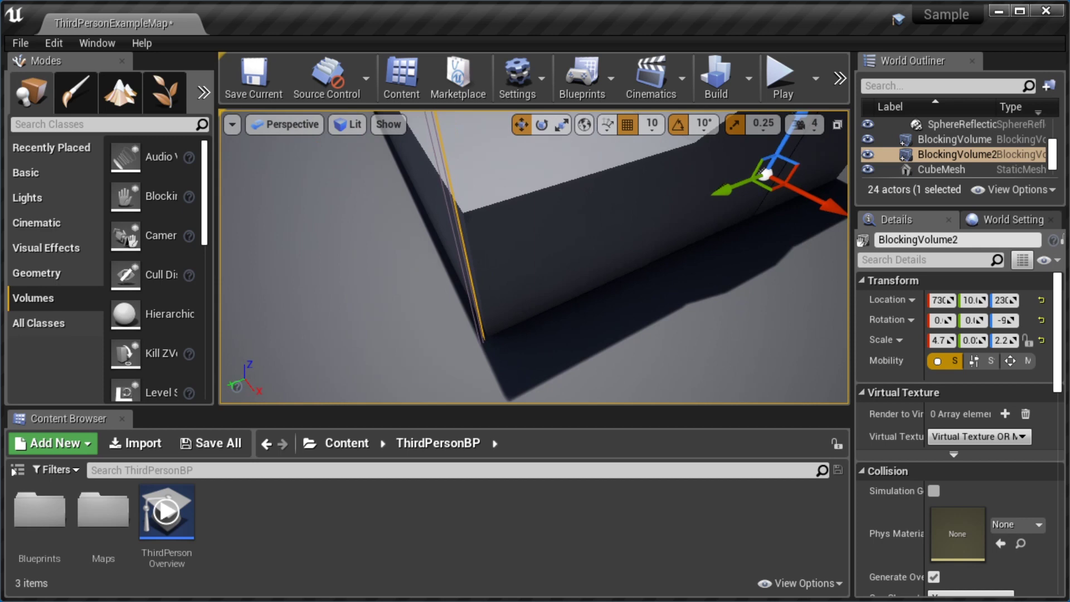
pyautogui.moveTo(736, 219)
pyautogui.mouseDown(button='right')
pyautogui.moveTo(586, 276)
pyautogui.moveTo(597, 191)
pyautogui.mouseUp(button='right')
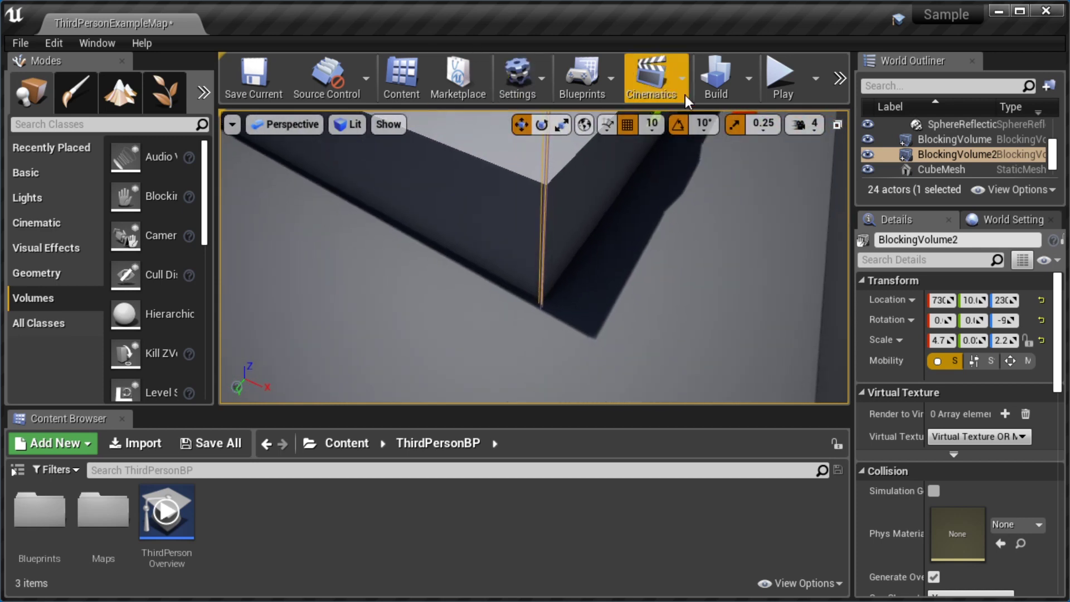
# - Play-test running along the wall toward its corner, then stop
pyautogui.click(781, 77)
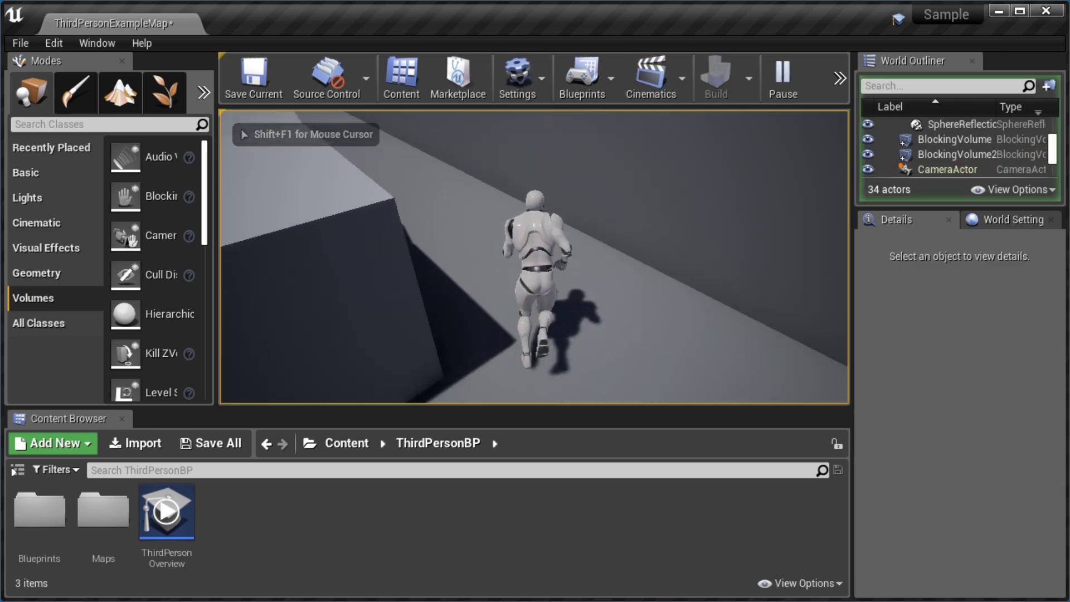
pyautogui.press('w')
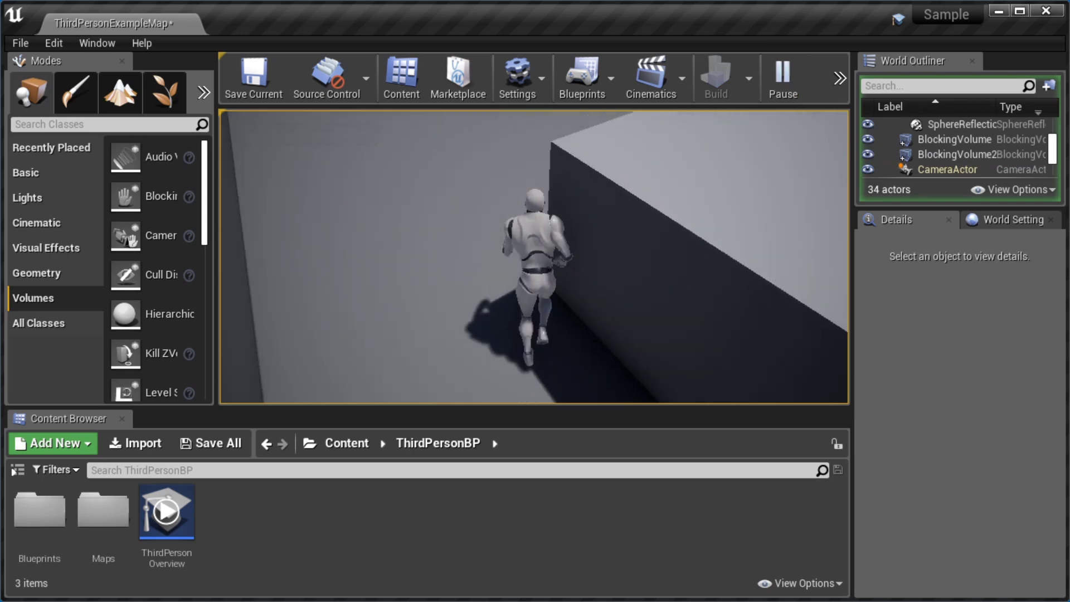
pyautogui.press('w')
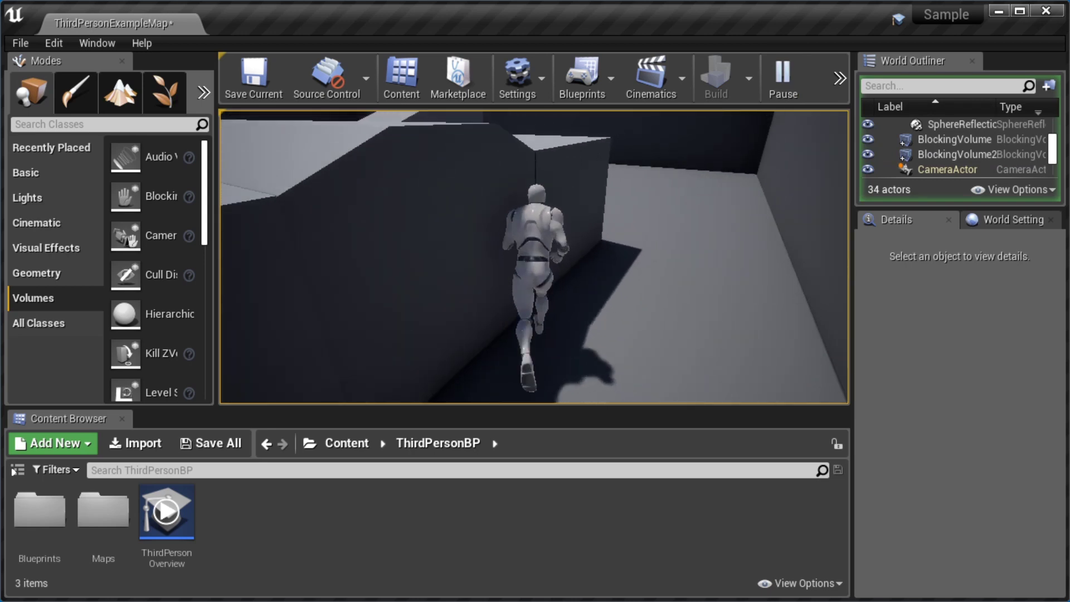
pyautogui.press('Escape')
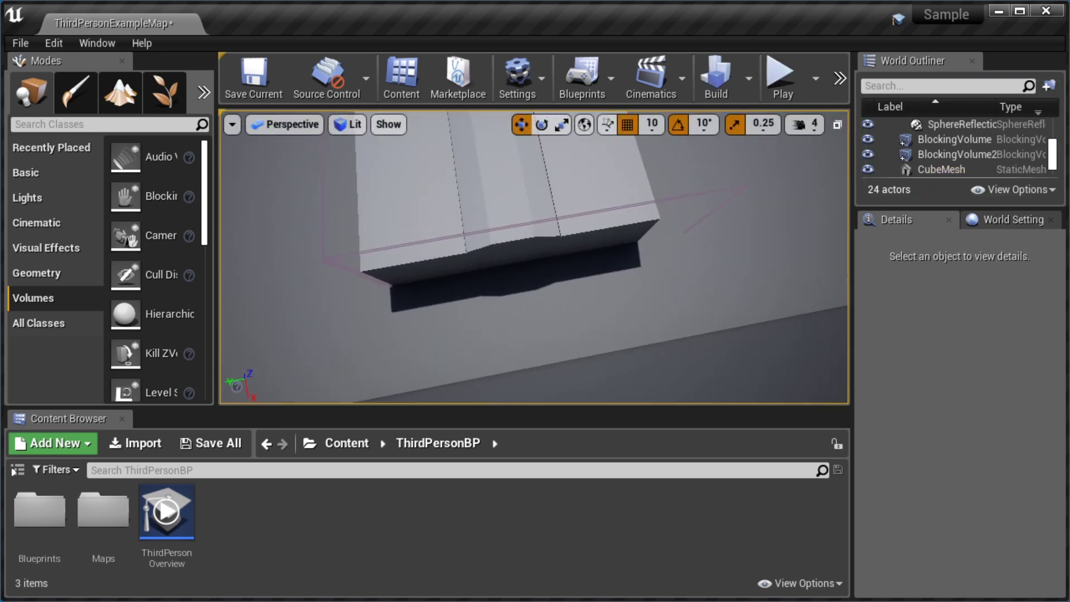
# - Select BlockingVolume2 and orbit along the wall to check its fit
pyautogui.click(715, 200)
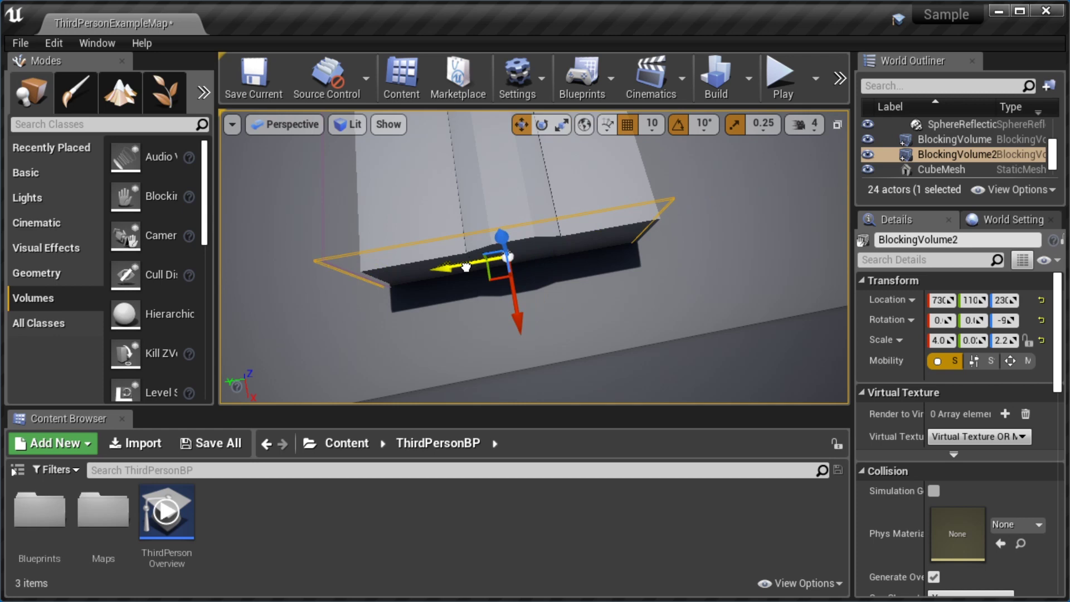
pyautogui.moveTo(465, 267); pyautogui.dragTo(586, 251, button='right')
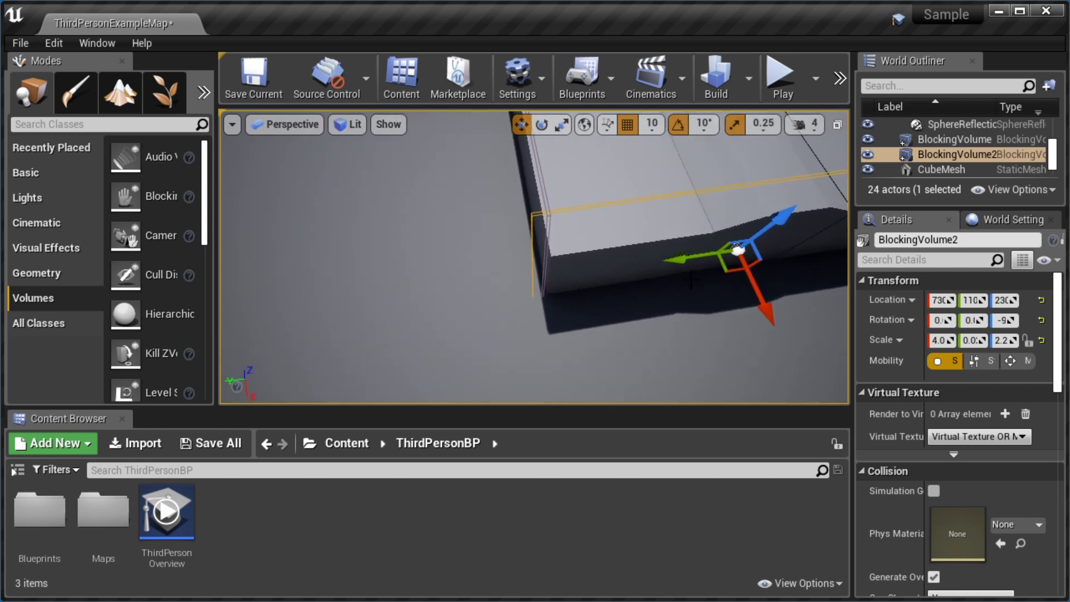
pyautogui.moveTo(585, 251)
pyautogui.mouseDown(button='right')
pyautogui.moveTo(753, 251)
pyautogui.moveTo(768, 152)
pyautogui.mouseUp(button='right')
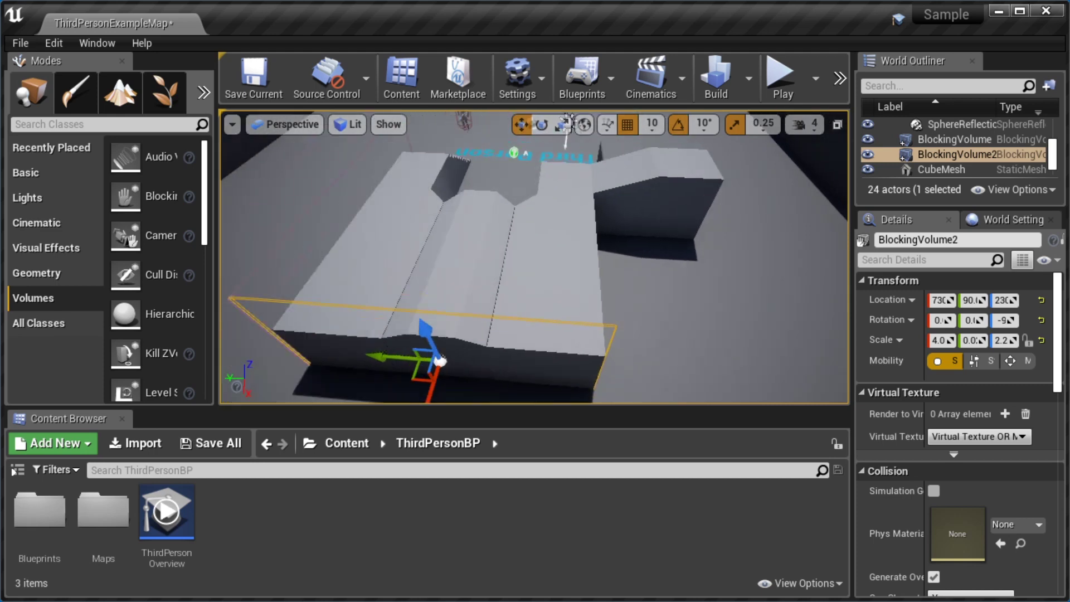
# - Play-test running up the stairs, along the ledge, toward a wall and across the floor
pyautogui.click(783, 79)
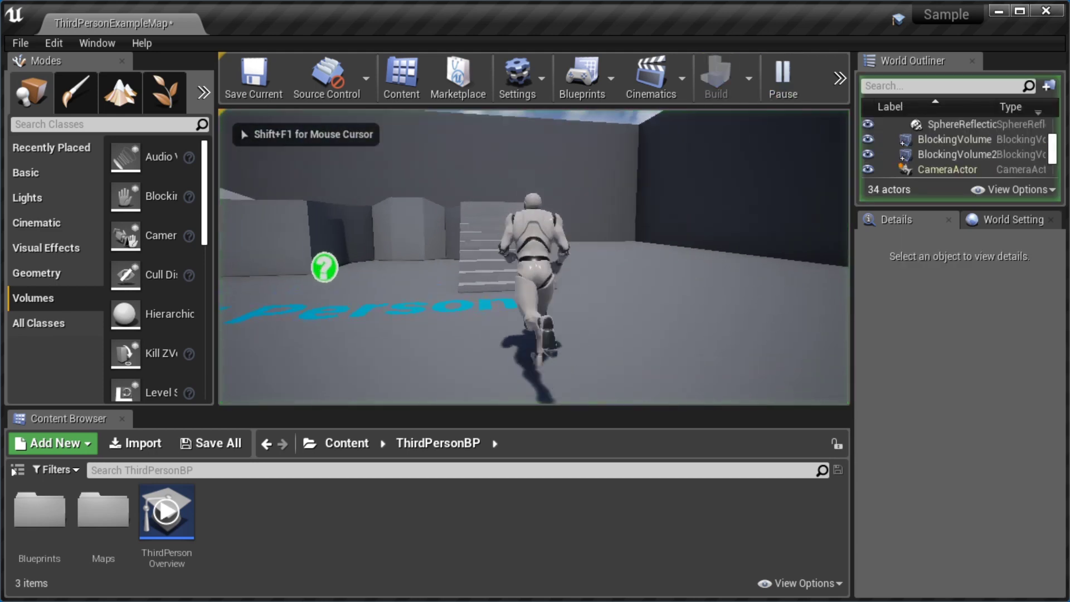
pyautogui.press('w')
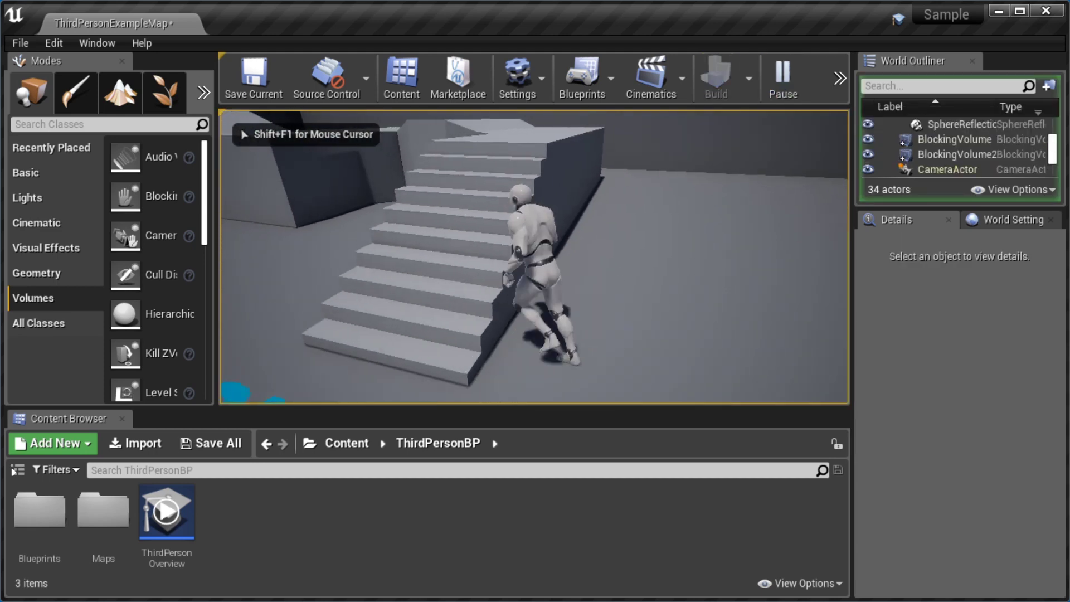
pyautogui.press('w')
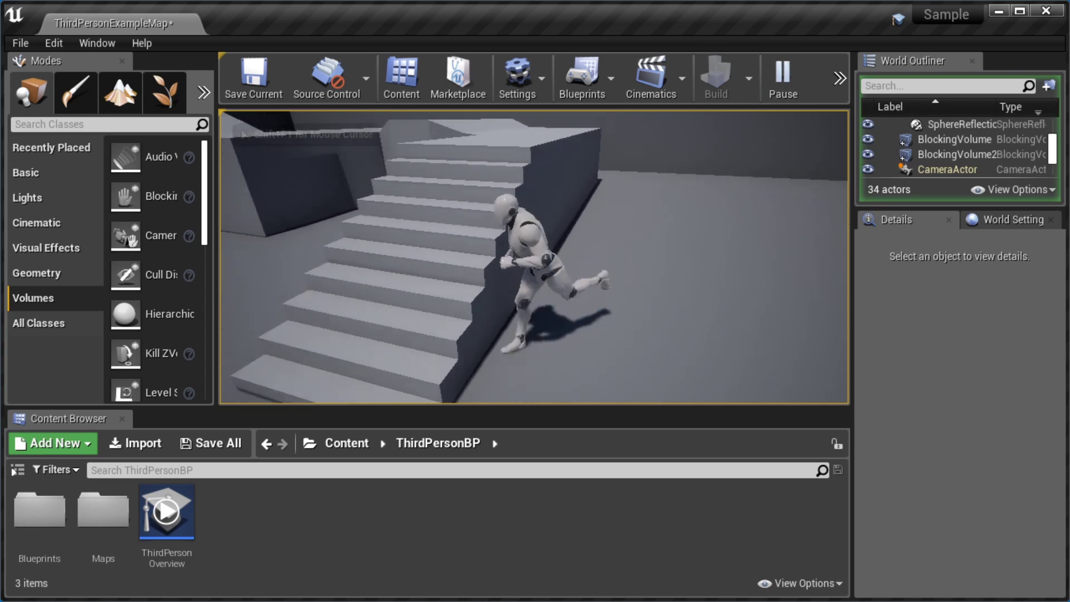
pyautogui.press('w')
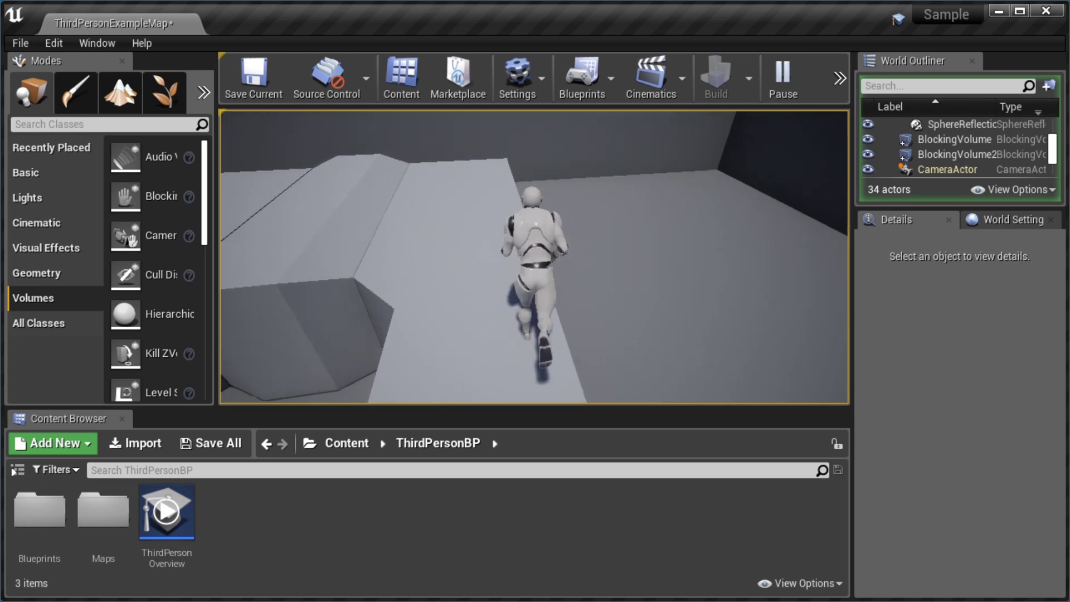
pyautogui.press('w')
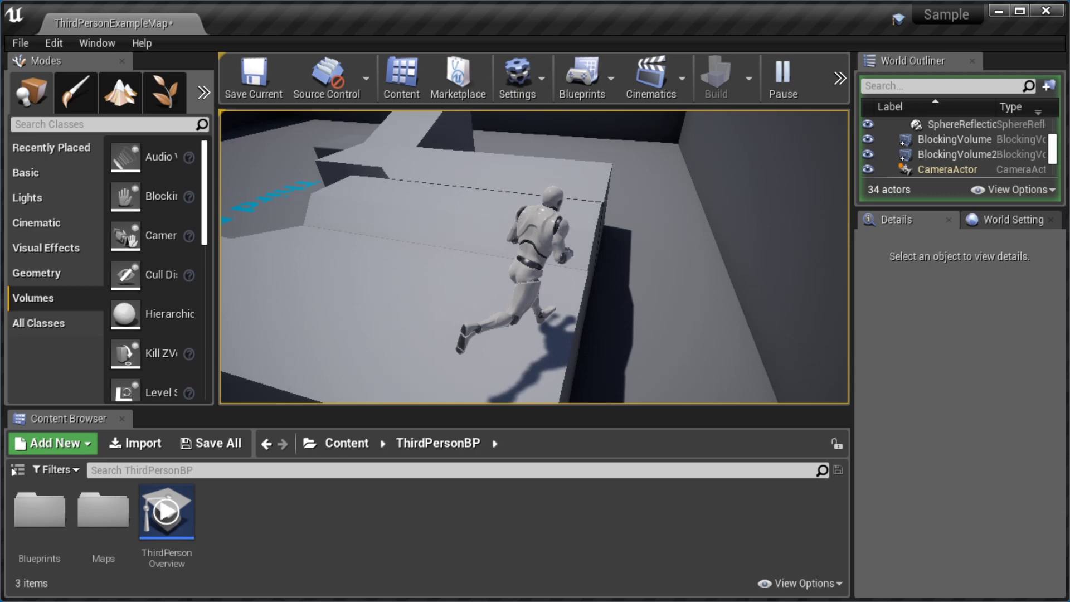
pyautogui.press('w')
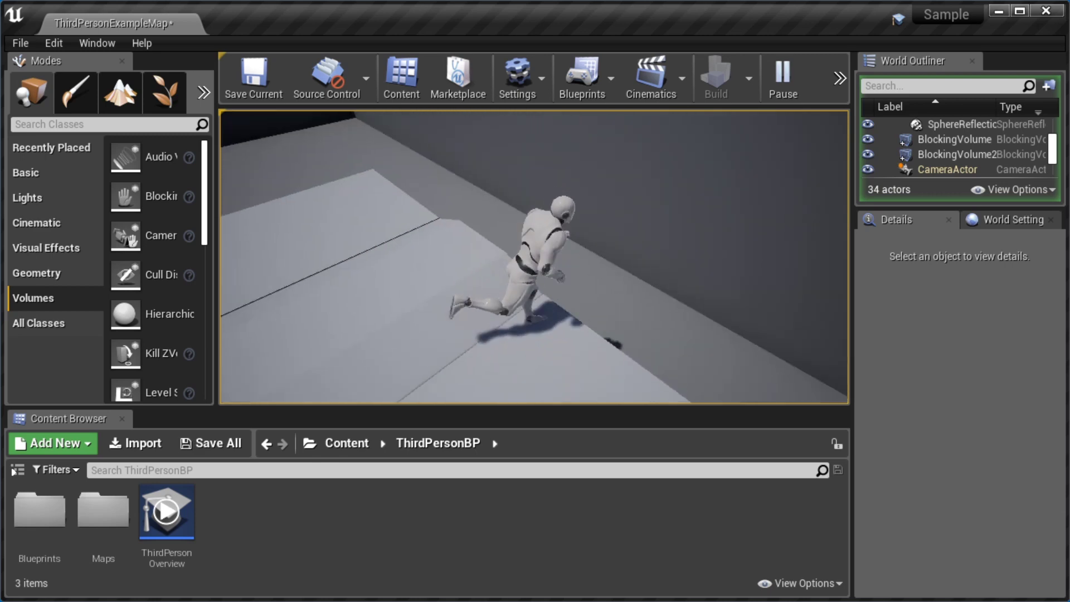
pyautogui.press('w')
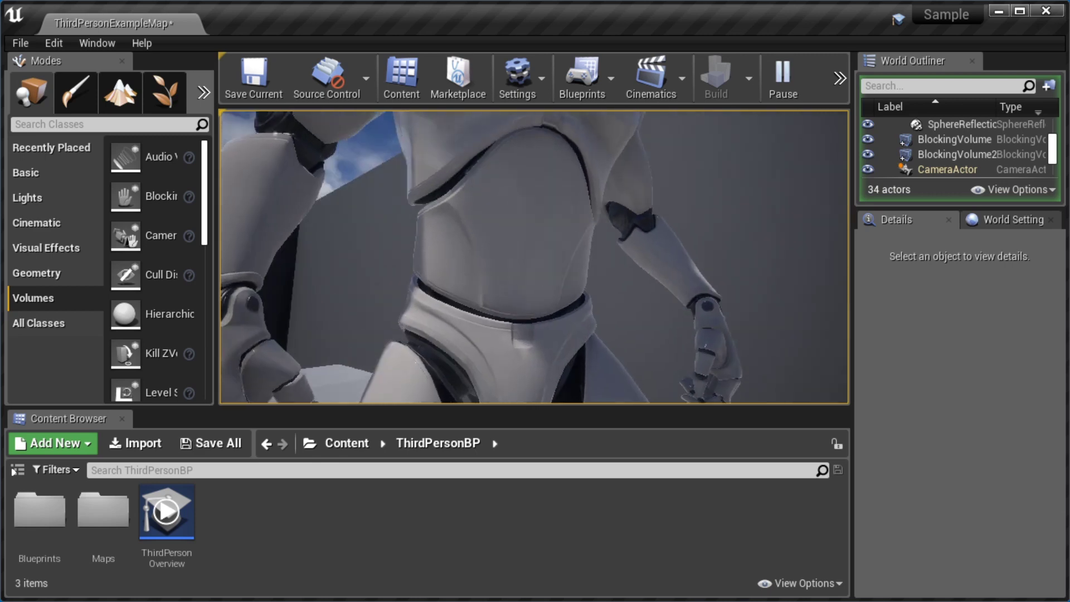
pyautogui.press('s')
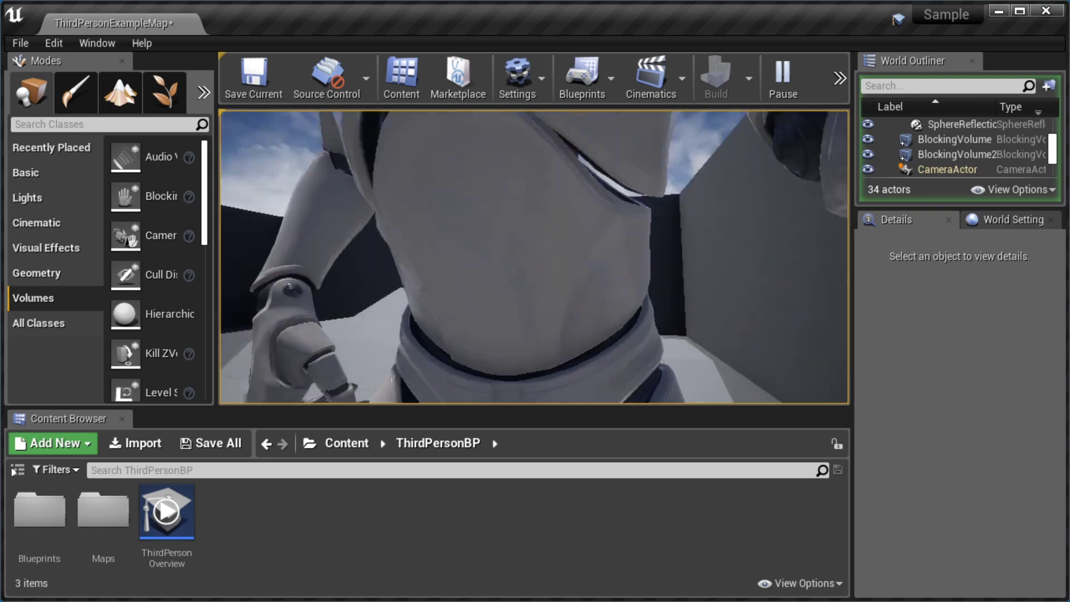
# - Stop play-testing and change BlockingVolume's collision preset from InvisibleWall to Custom
pyautogui.press('Escape')
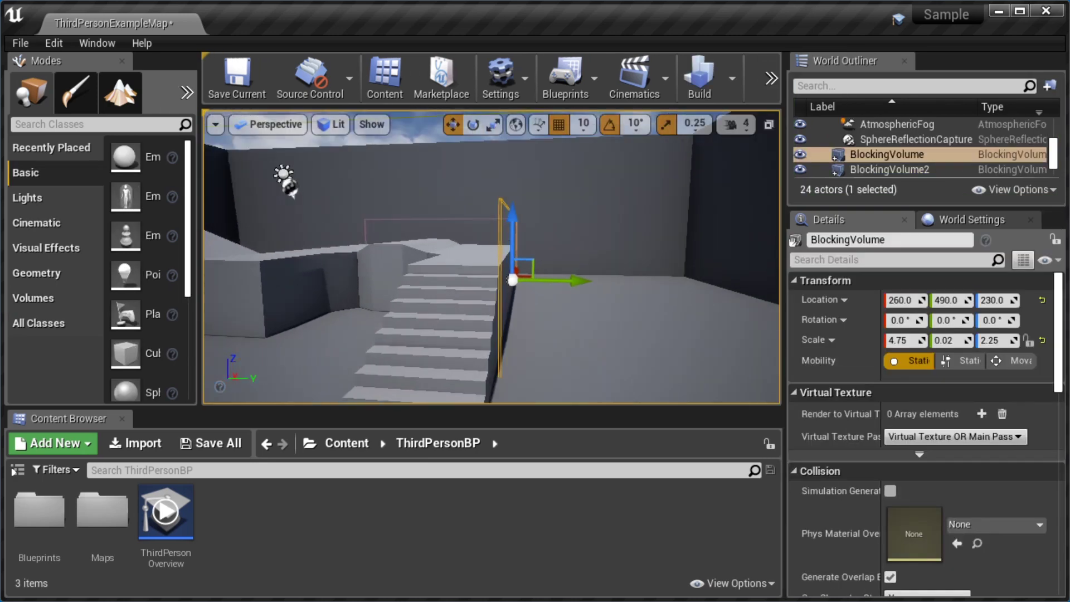
pyautogui.moveTo(675, 268); pyautogui.dragTo(676, 242, button='right')
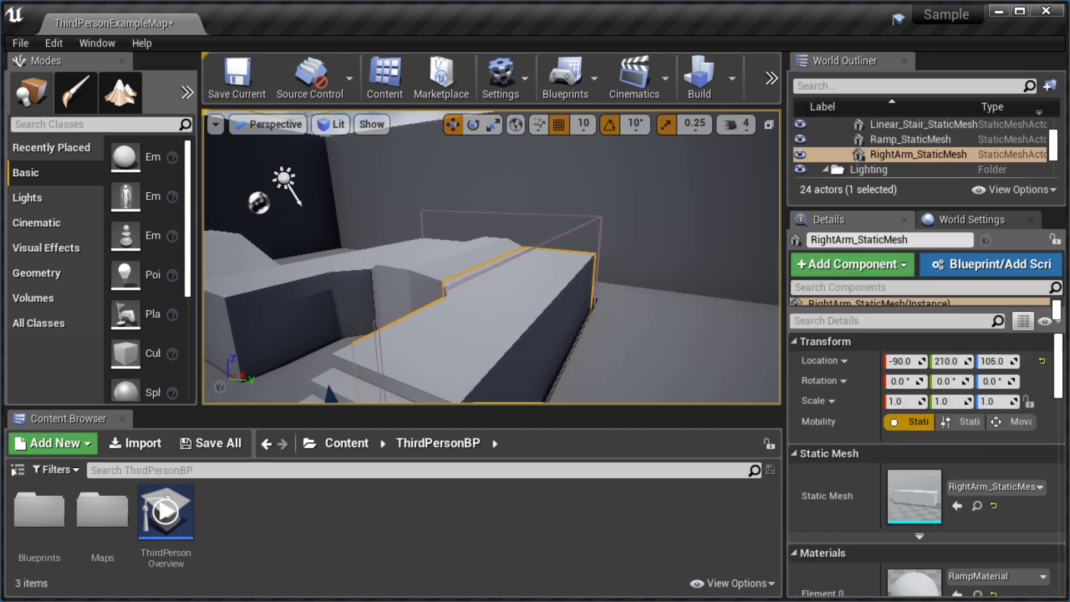
pyautogui.scroll(-3, 880, 523)
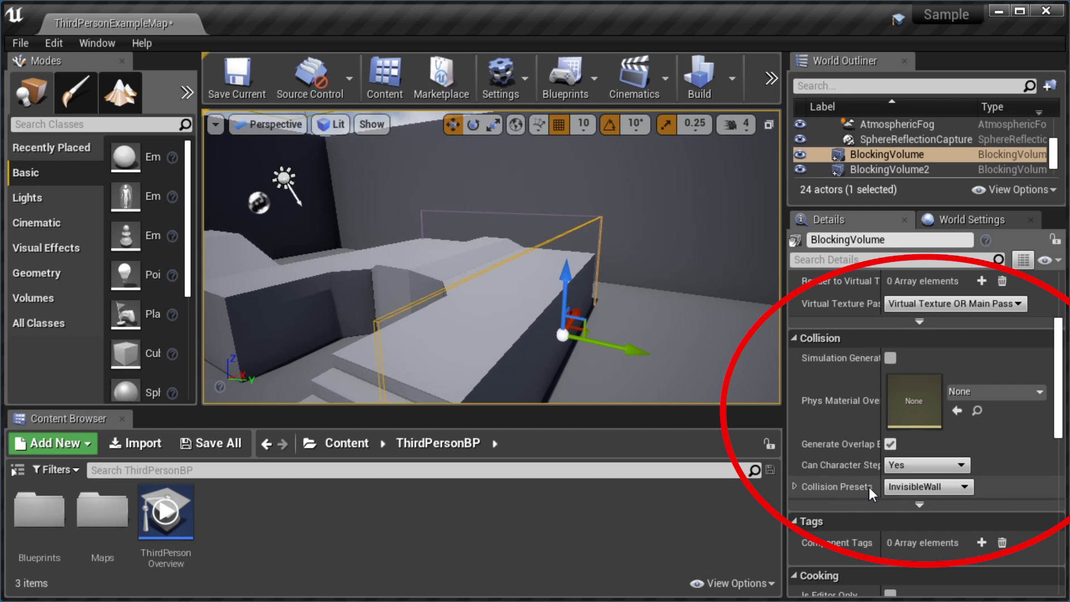
pyautogui.click(923, 488)
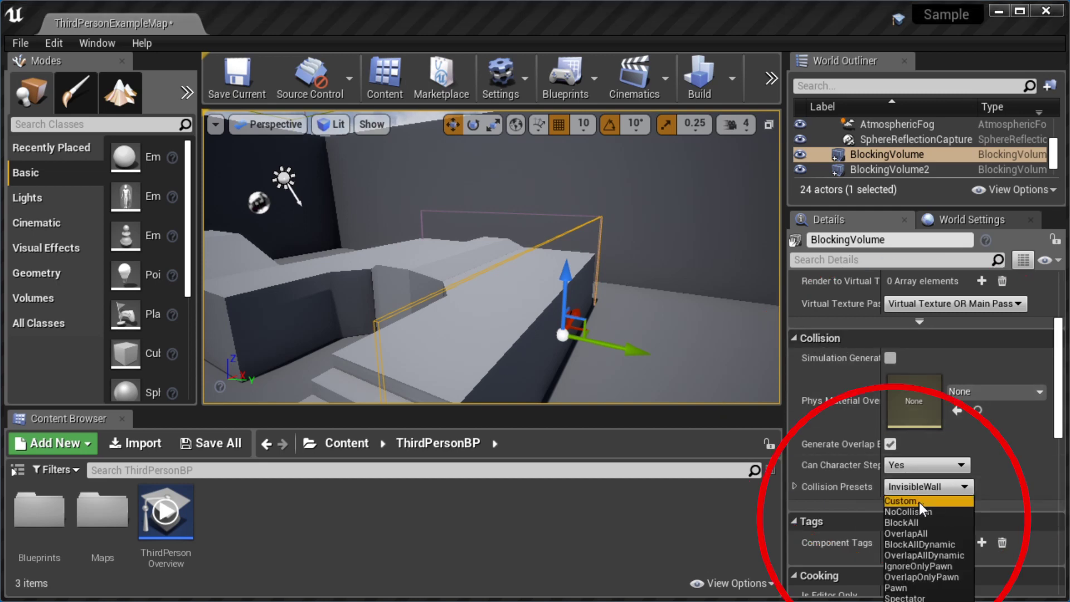
pyautogui.click(920, 501)
pyautogui.scroll(-3, 991, 408)
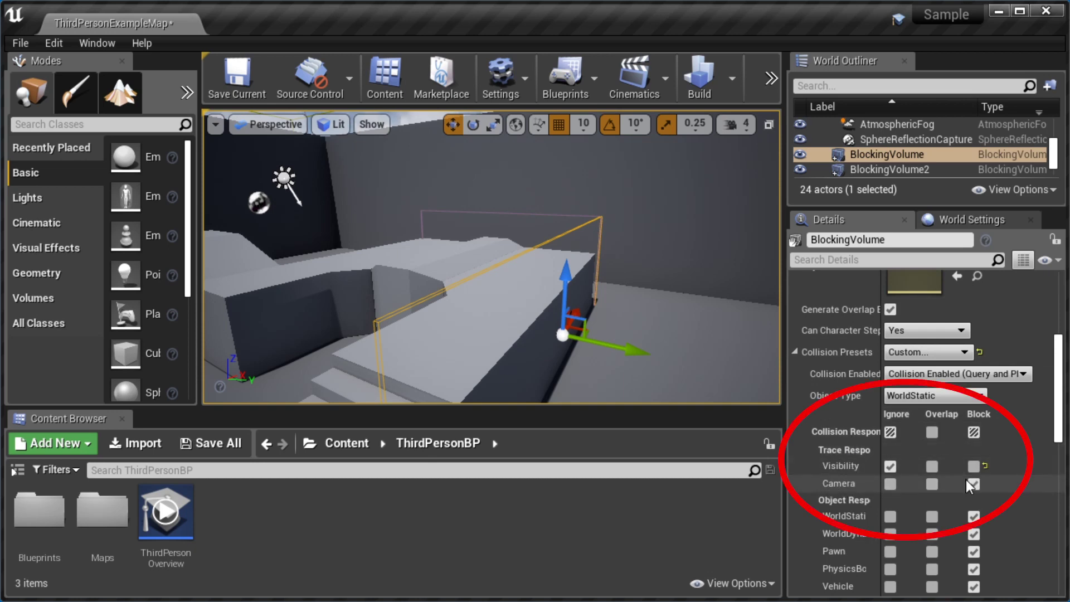
# - Set BlockingVolume's Camera trace response to Overlap, then play-test twice, running and jumping
pyautogui.click(891, 484)
pyautogui.hotkey('alt', 'p')
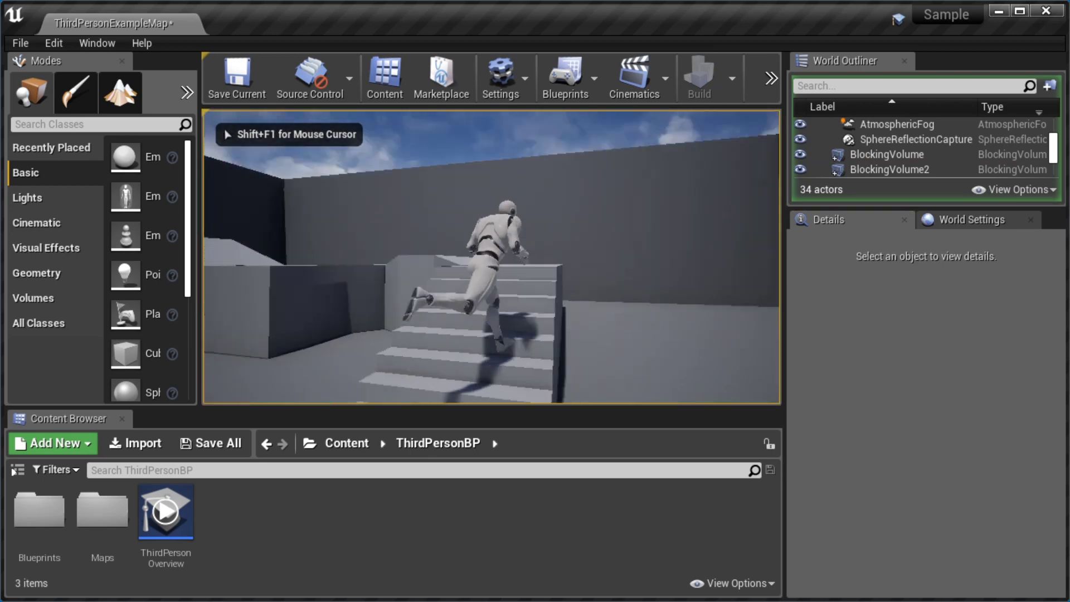
pyautogui.press('space')
pyautogui.press('w')
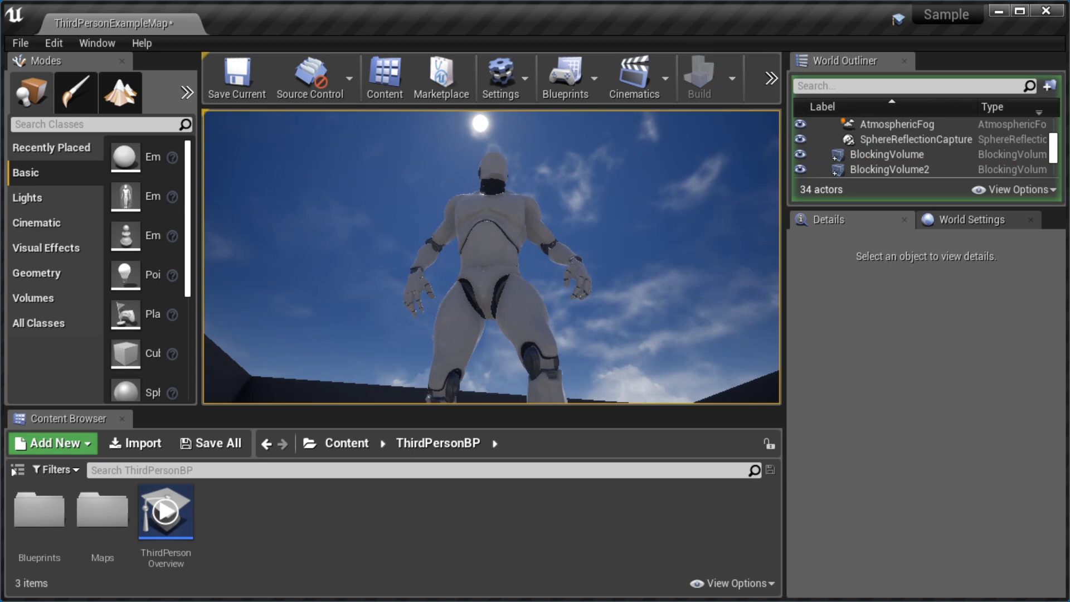
pyautogui.press('Escape')
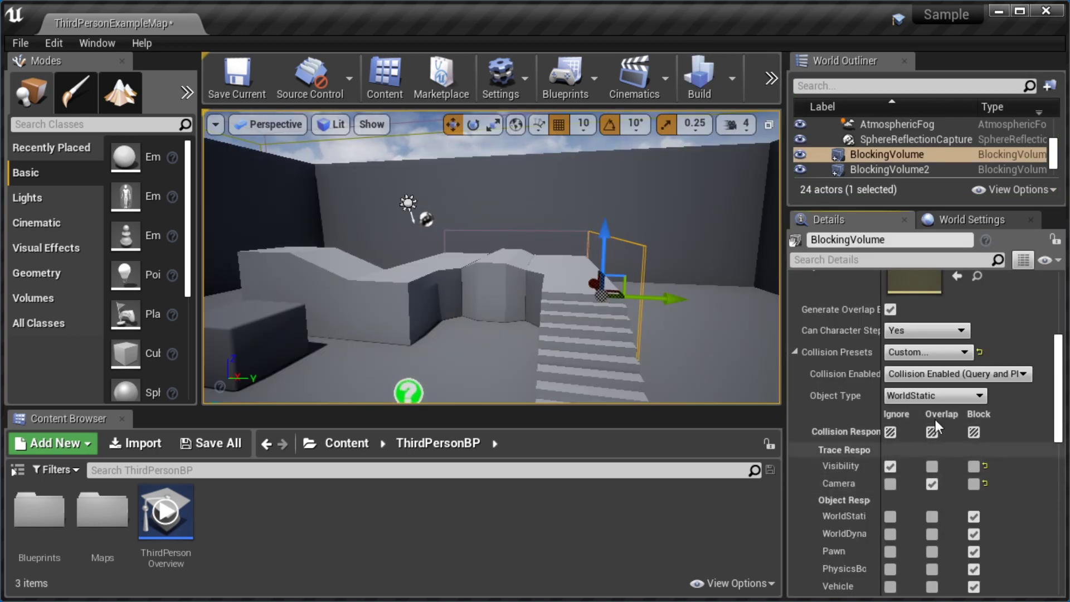
pyautogui.hotkey('alt', 'p')
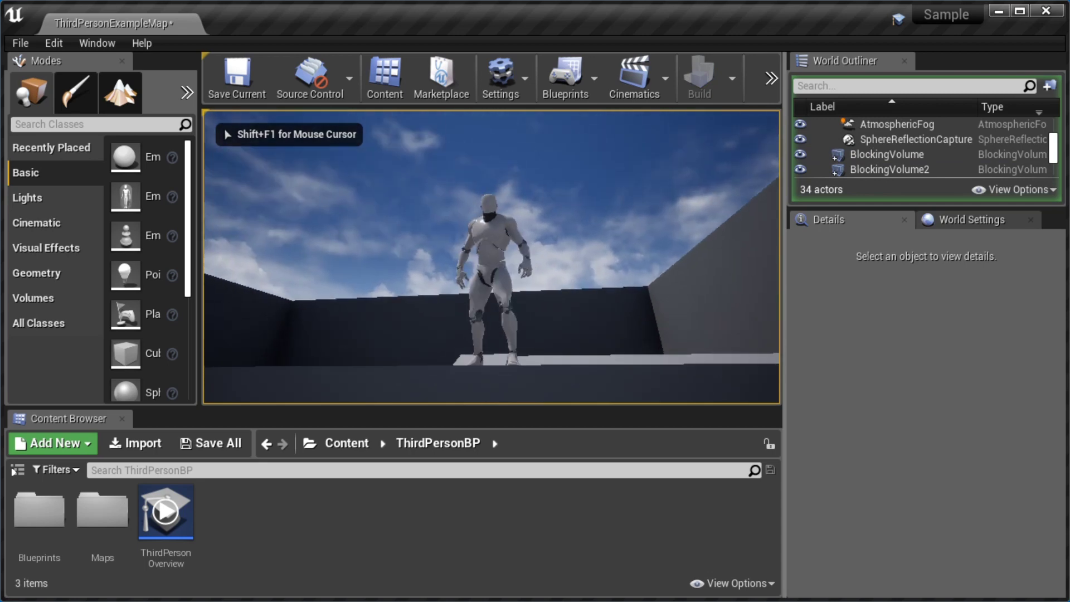
pyautogui.press('w')
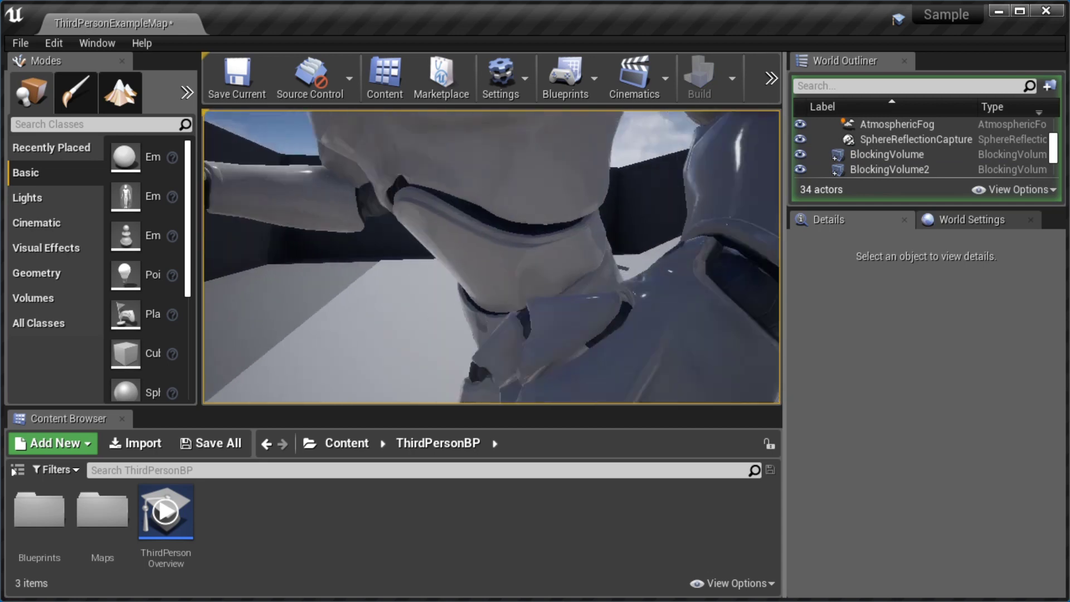
# - Exit play, give BlockingVolume2 Custom collision and set its Camera trace response to Ignore
pyautogui.press('Escape')
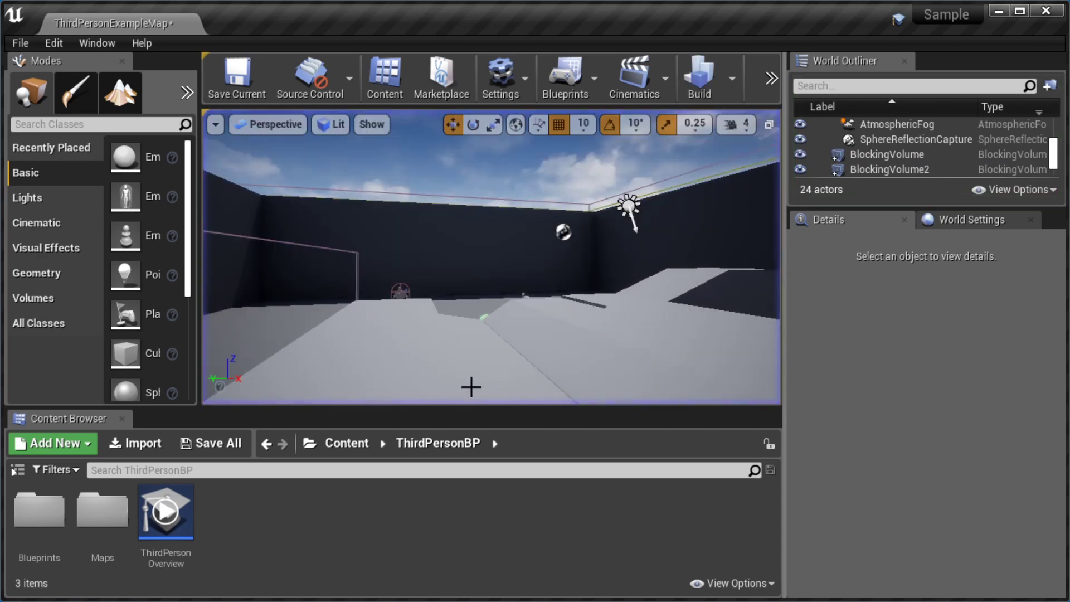
pyautogui.moveTo(634, 221); pyautogui.dragTo(520, 162)
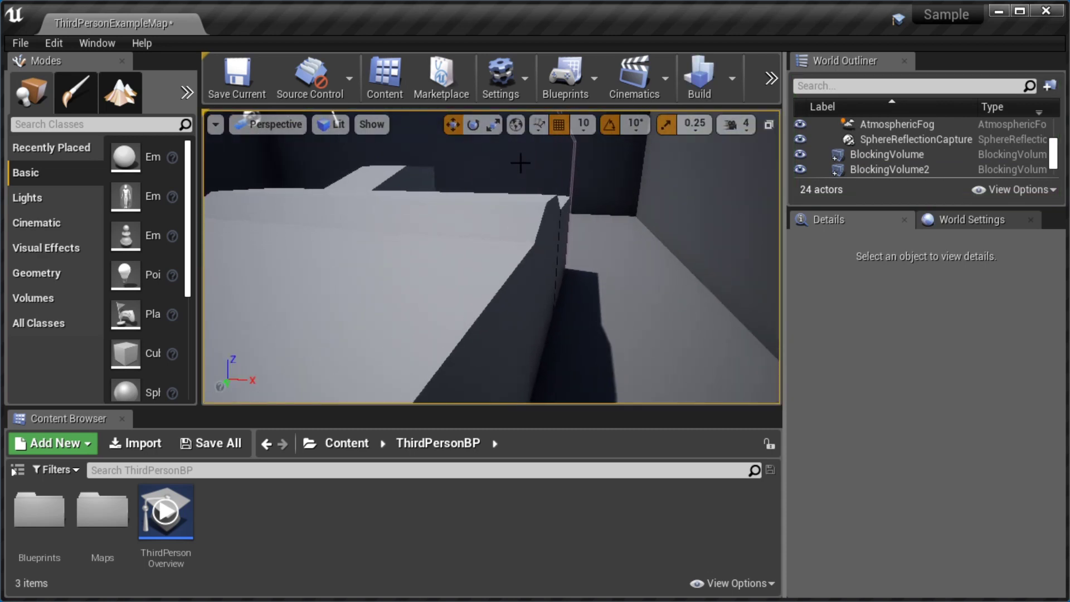
pyautogui.click(576, 151)
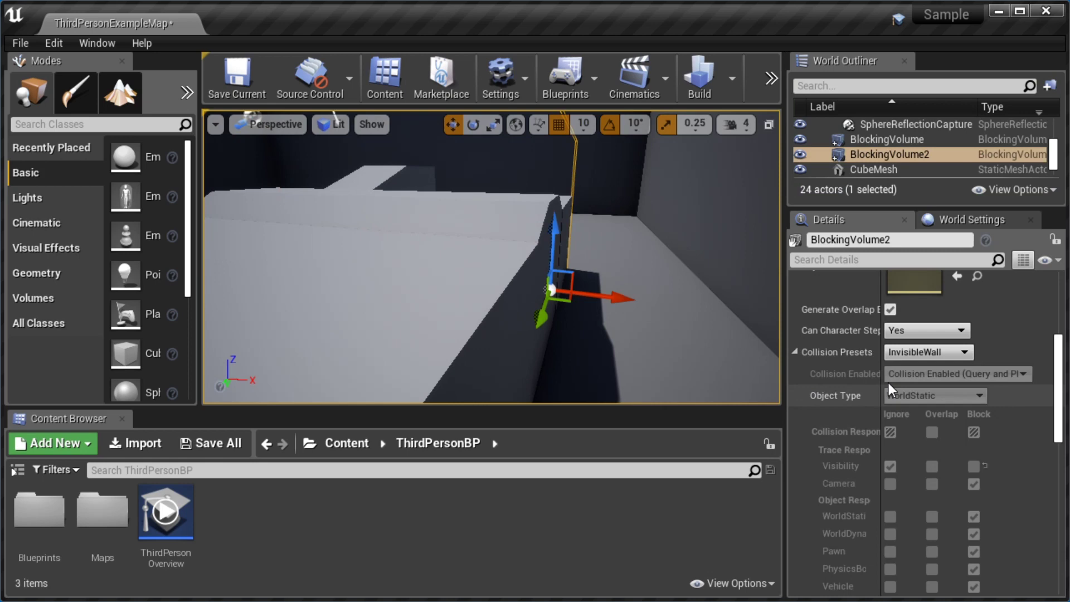
pyautogui.click(942, 350)
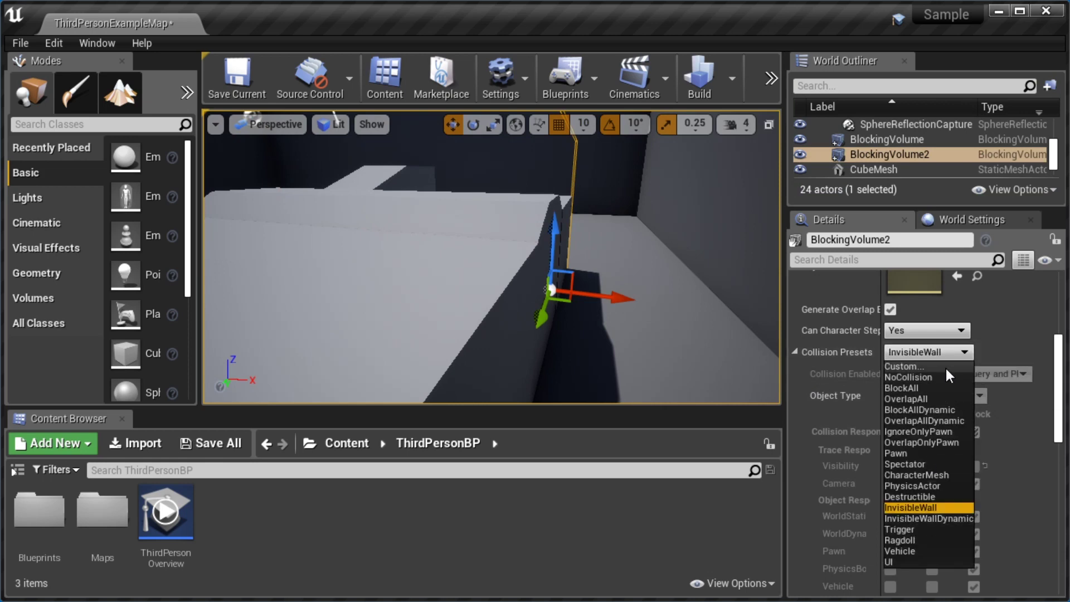
pyautogui.click(945, 367)
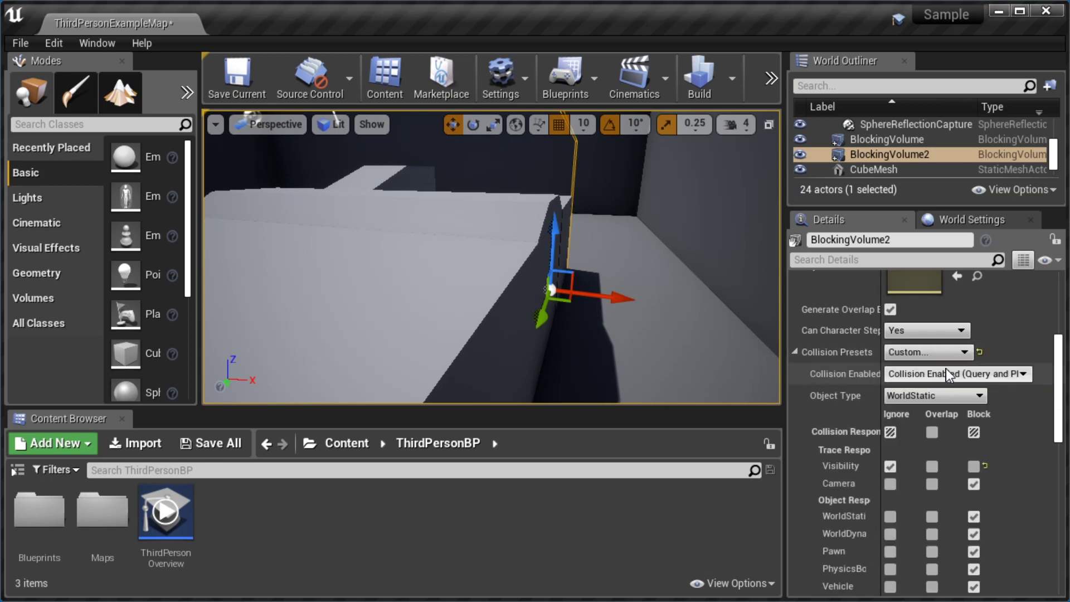
pyautogui.click(891, 483)
pyautogui.moveTo(502, 327); pyautogui.dragTo(518, 318, button='right')
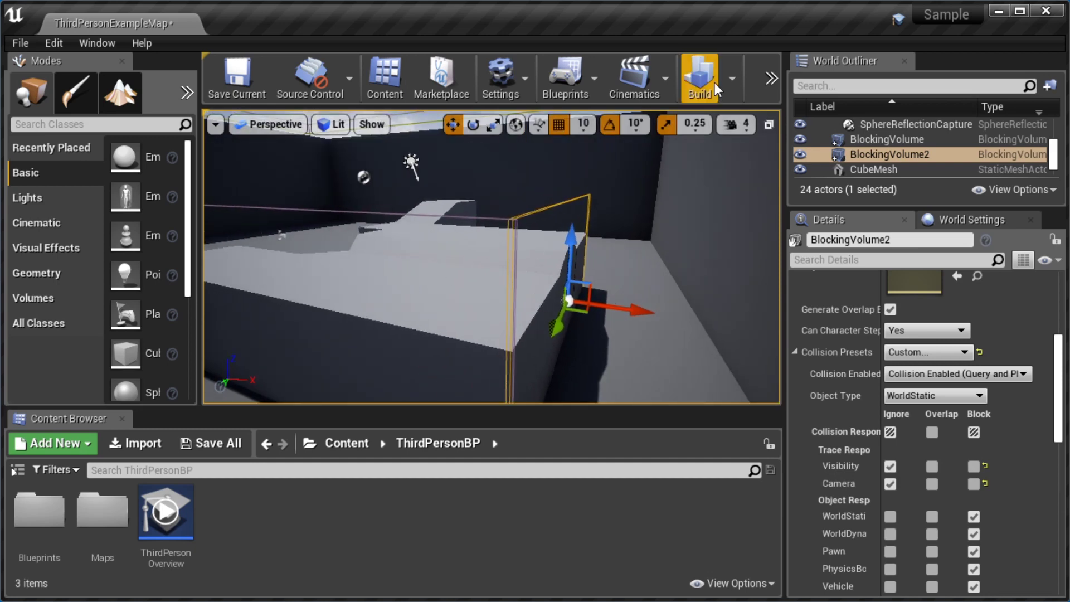
# - Play in Selected Viewport and run the character up the stairs onto the walled platform
pyautogui.click(771, 79)
pyautogui.click(786, 110)
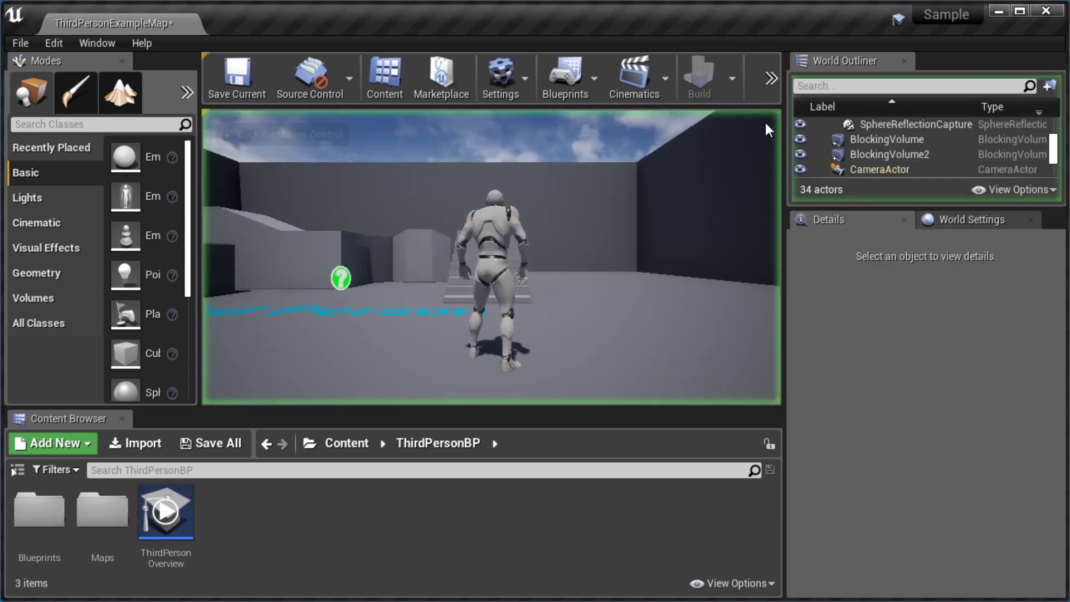
pyautogui.press('w')
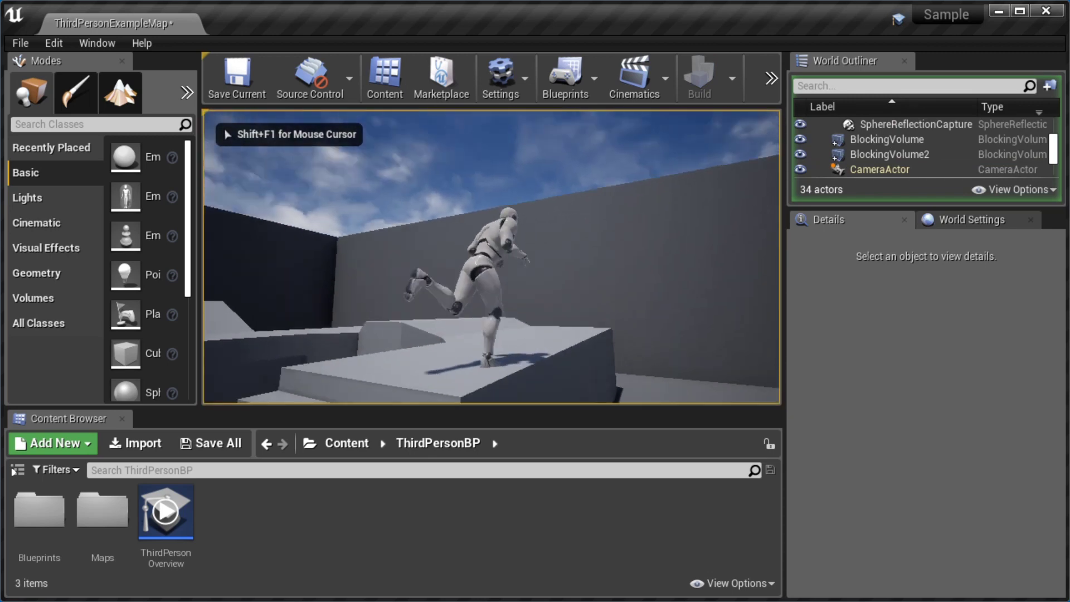